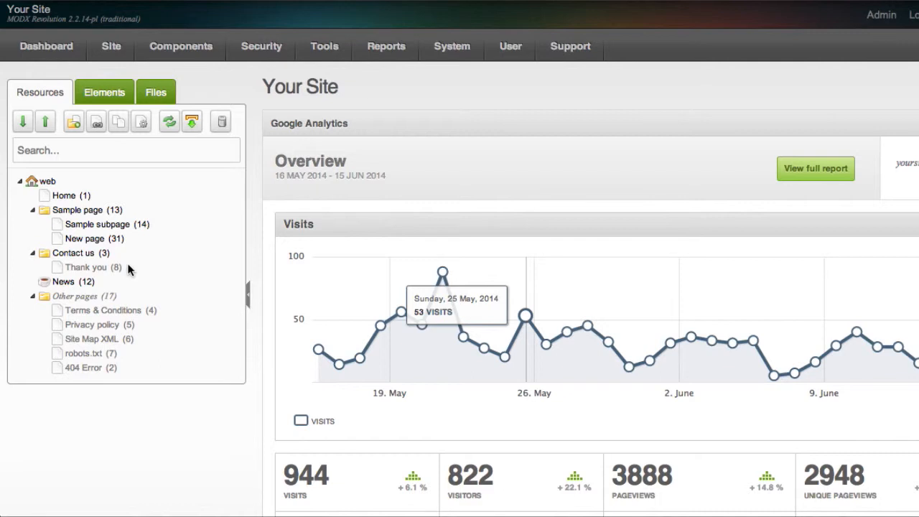
Step: Open New page for editing and look through the paragraph formats offered by its content editor
click(85, 242)
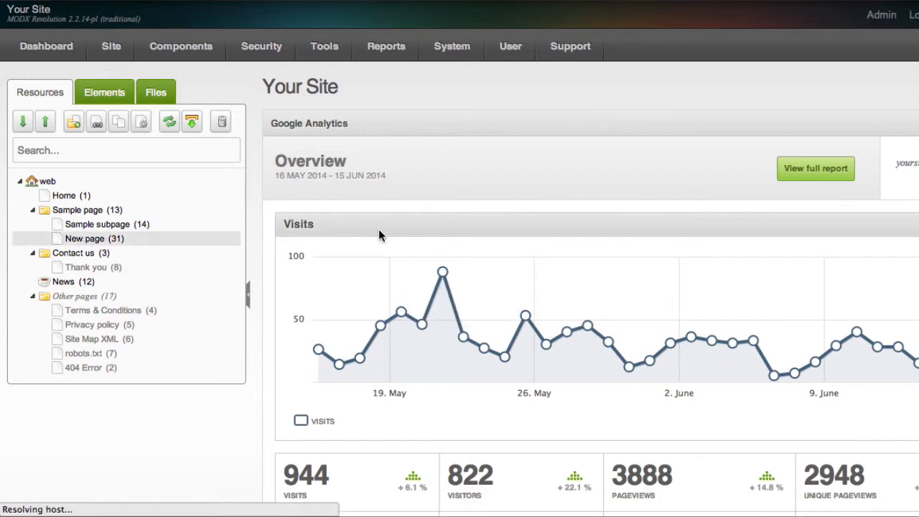
scroll(693, 385, down, 3)
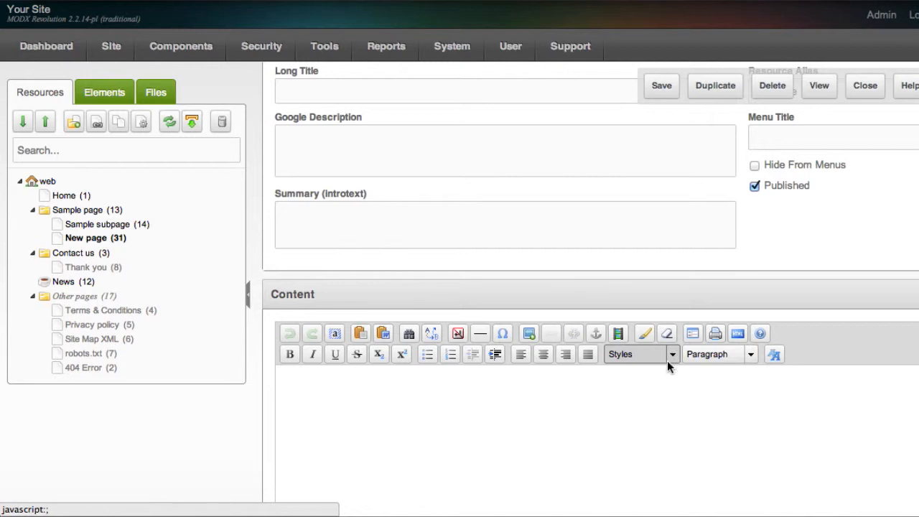
click(751, 355)
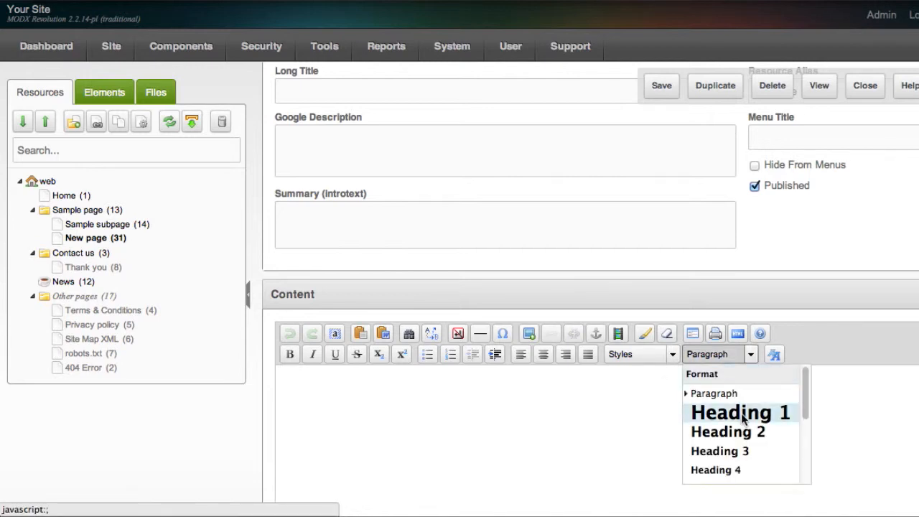
scroll(728, 394, down, 5)
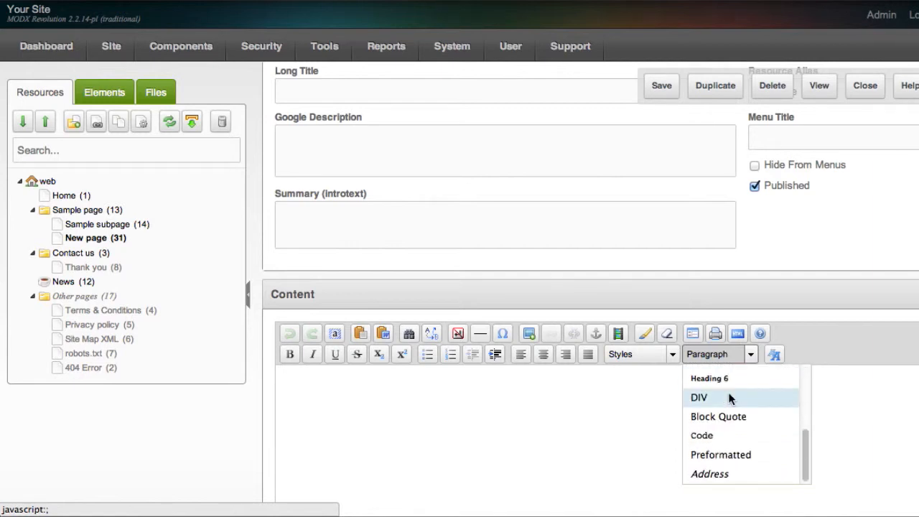
scroll(728, 392, up, 1)
scroll(721, 380, down, 1)
click(774, 355)
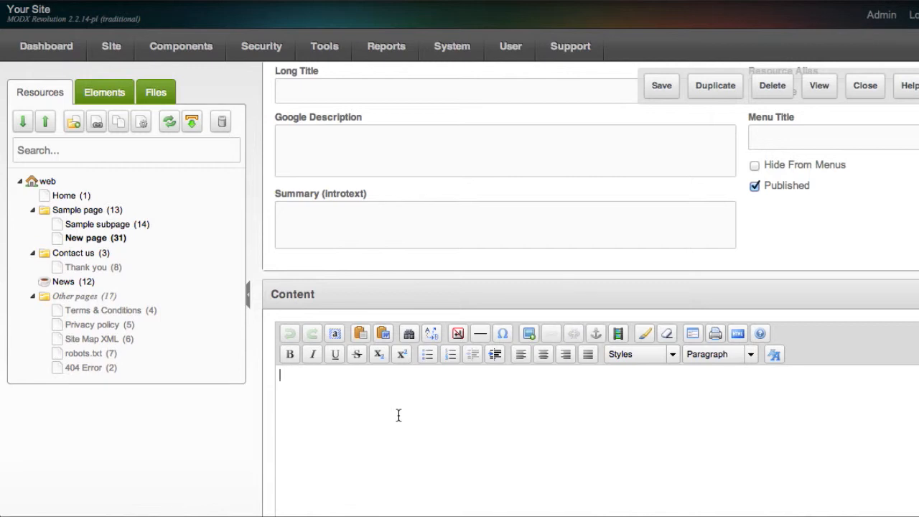
text(This is)
key(BackSpace)
key(BackSpace)
key(BackSpace)
key(BackSpace)
key(BackSpace)
key(BackSpace)
key(BackSpace)
key(BackSpace)
Step: Paste the copied "Header for text" line and the lorem ipsum paragraphs into the page's content
key(ctrl+v)
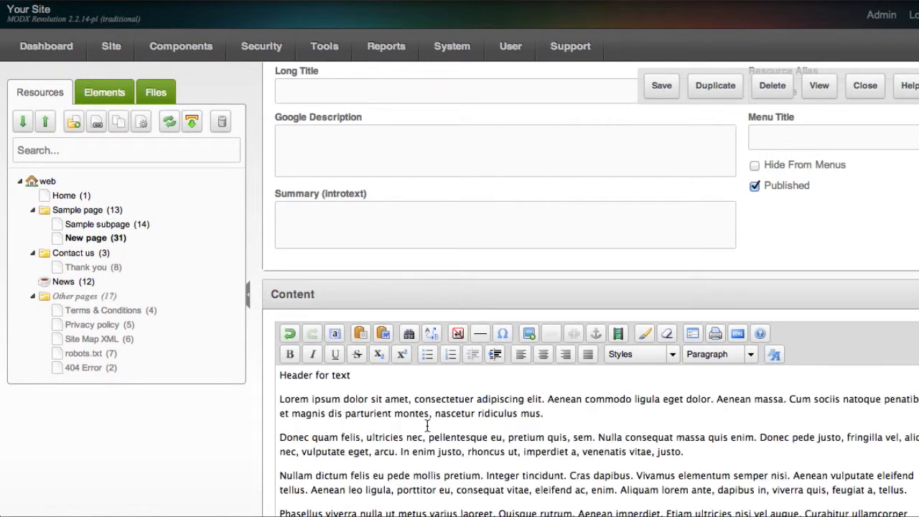
scroll(732, 427, down, 2)
drag(620, 446, 279, 228)
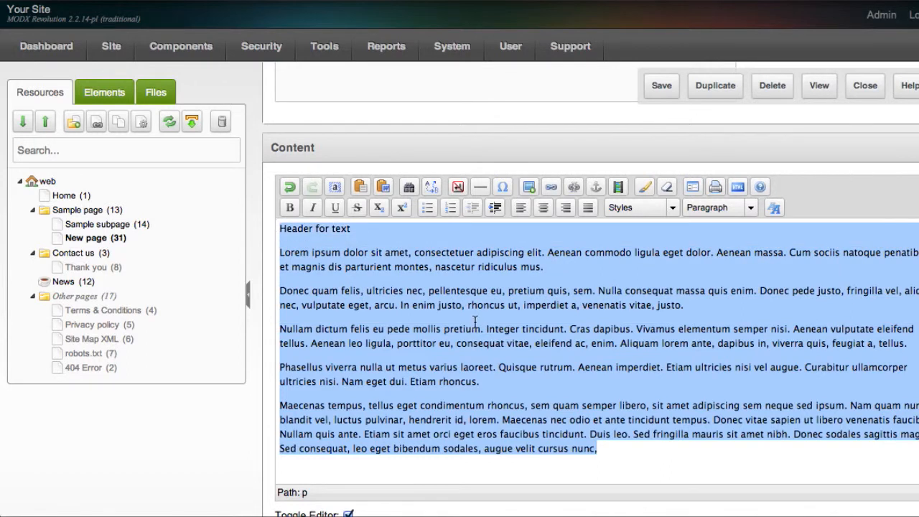
scroll(526, 394, up, 2)
click(525, 383)
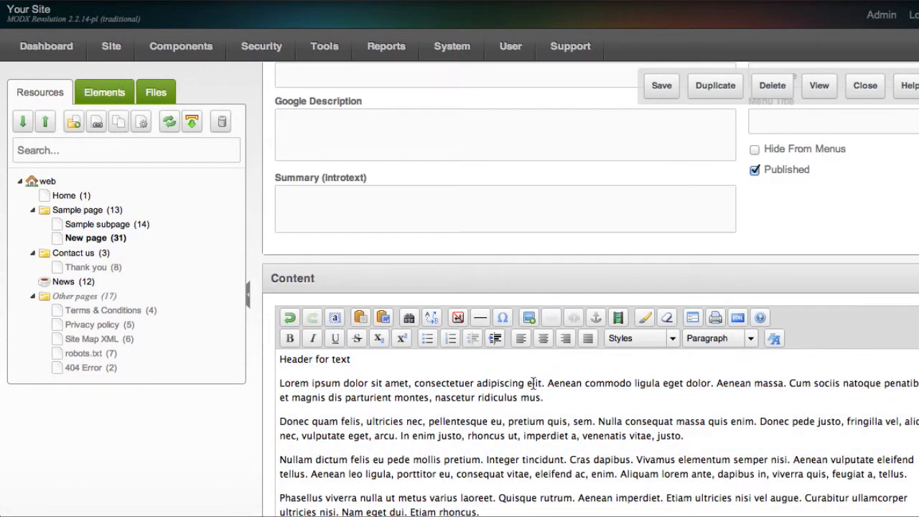
Step: Inspect the HTML source of the pasted content and close it without changes
click(739, 316)
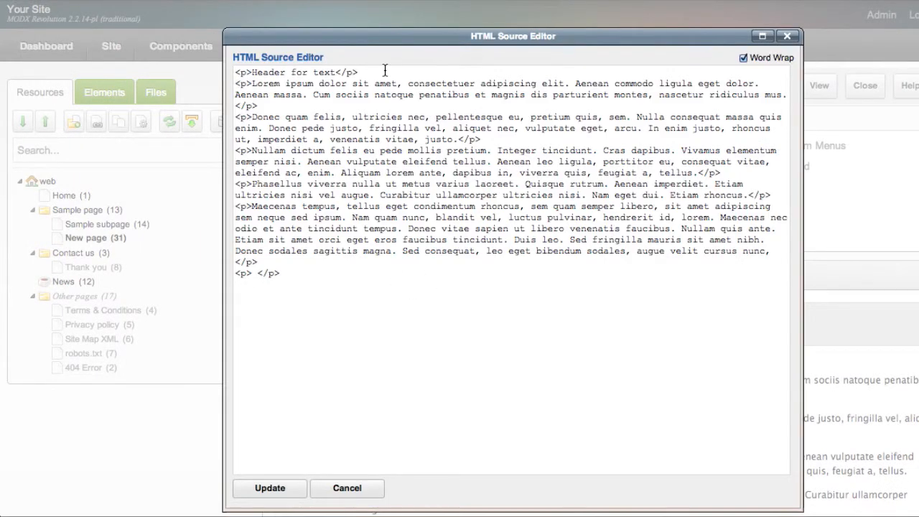
drag(357, 293, 195, 71)
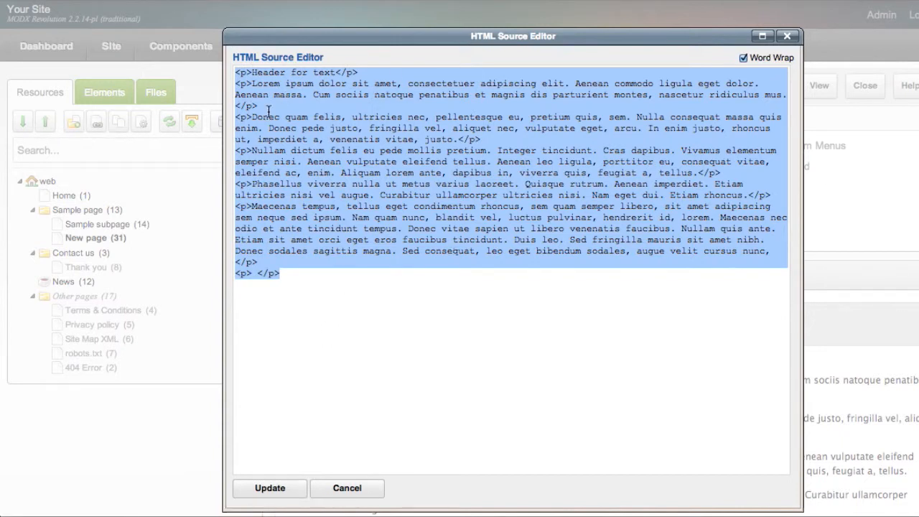
click(330, 243)
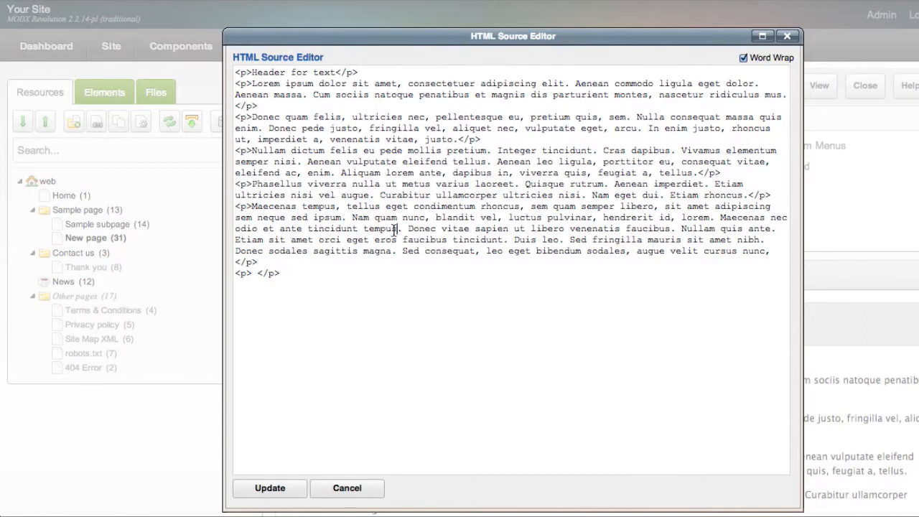
double_click(300, 116)
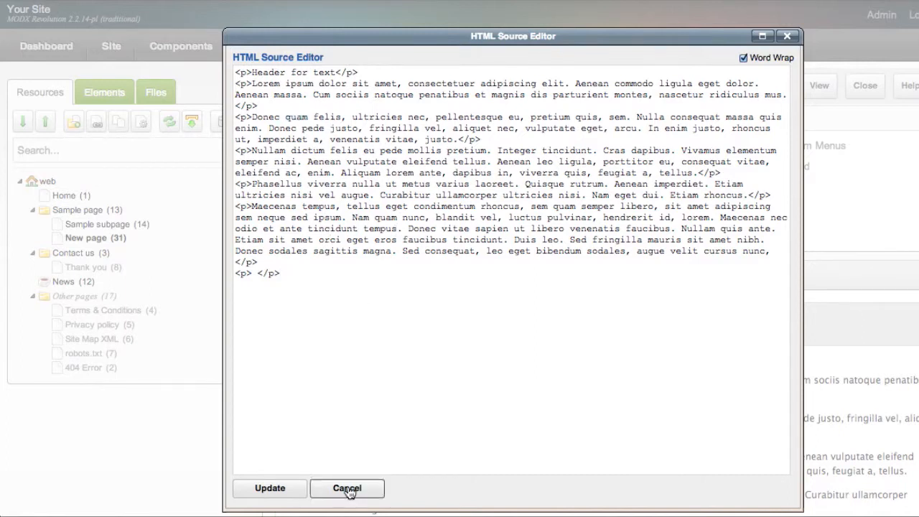
click(347, 488)
scroll(623, 399, down, 1)
scroll(455, 397, down, 1)
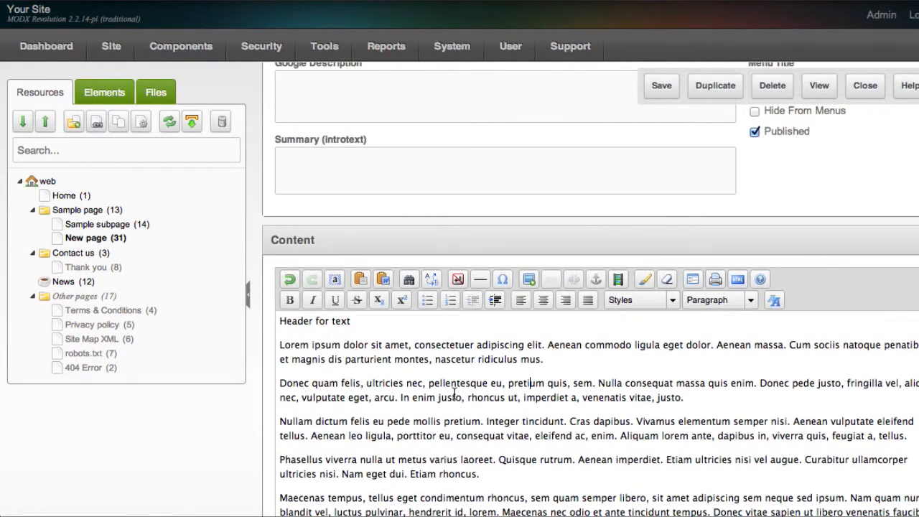
drag(371, 322, 277, 325)
click(428, 411)
click(436, 445)
scroll(438, 445, down, 1)
scroll(471, 447, up, 3)
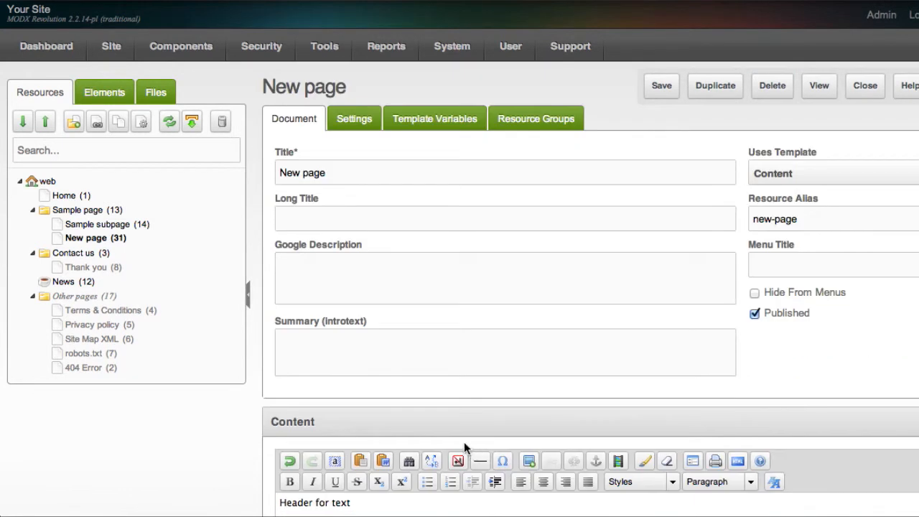
scroll(718, 366, down, 2)
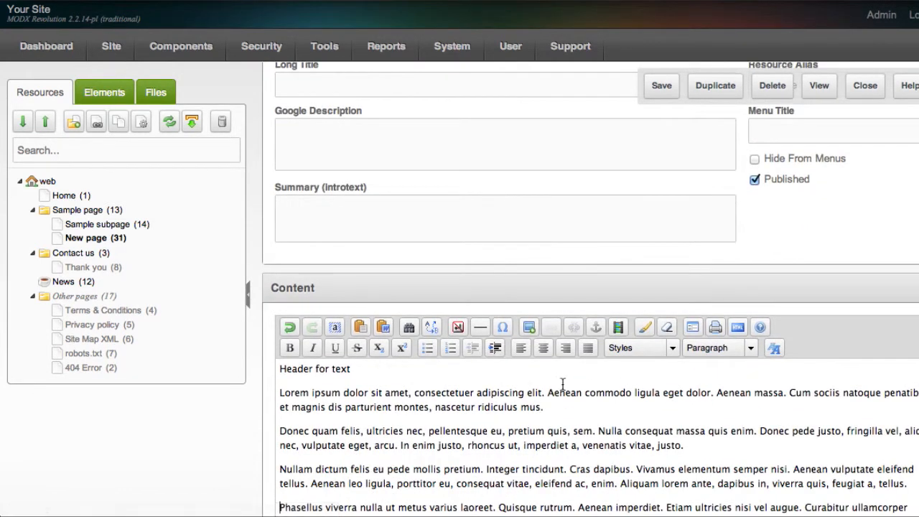
Step: Format the "Header for text" line as Heading 2
click(382, 369)
drag(382, 368, 269, 366)
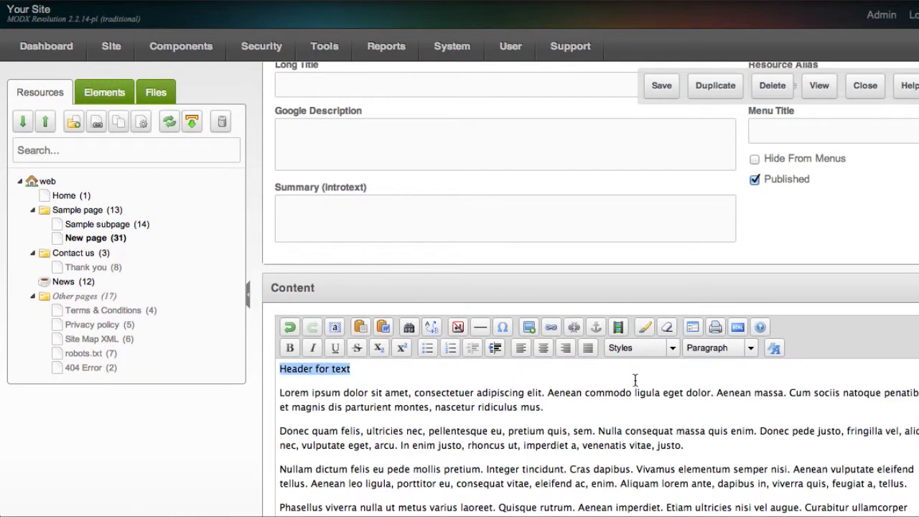
click(748, 345)
scroll(748, 388, up, 5)
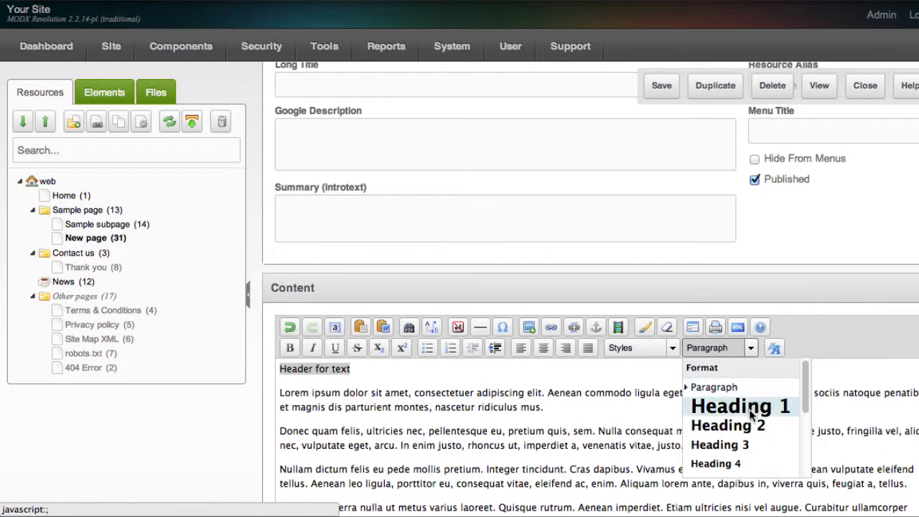
click(699, 430)
click(337, 402)
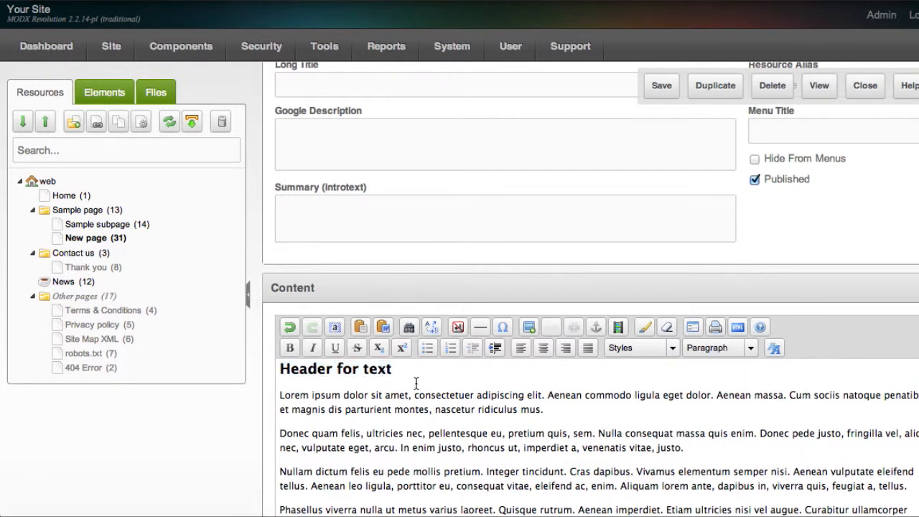
Step: Change the ending of the first body paragraph to "must" and keep the "Donec quam felis" text as a separate paragraph
click(551, 411)
key(BackSpace)
text(\)
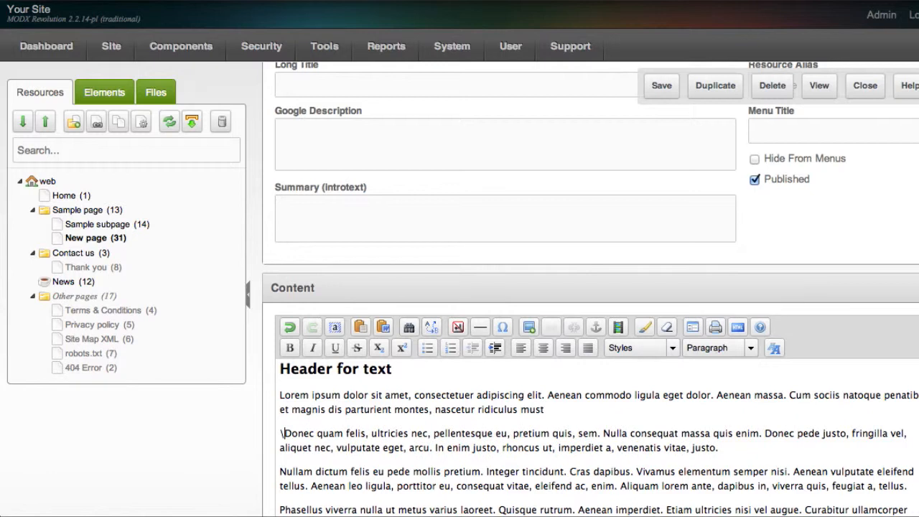
key(BackSpace)
key(BackSpace)
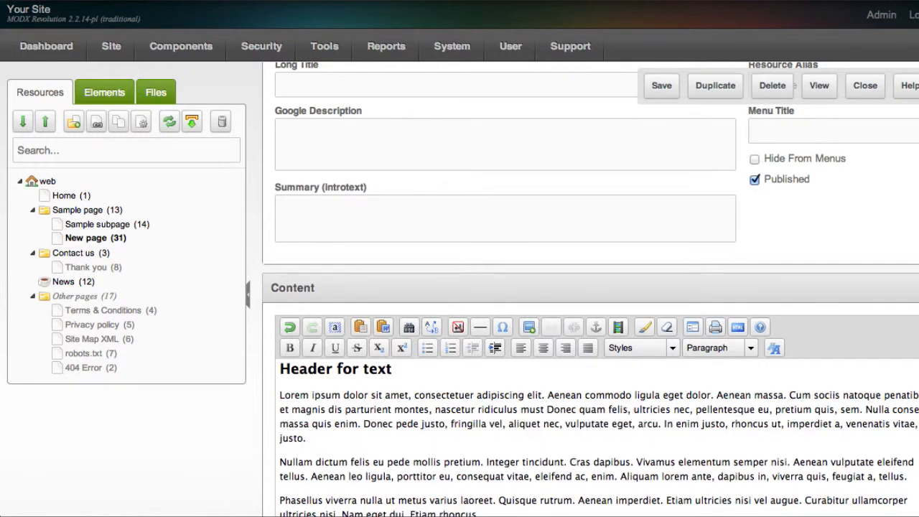
key(Return)
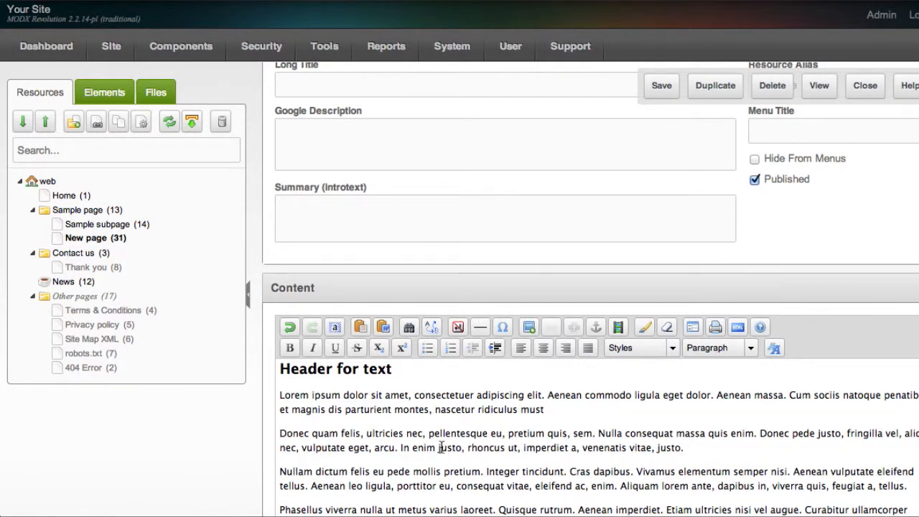
scroll(663, 435, down, 1)
click(698, 434)
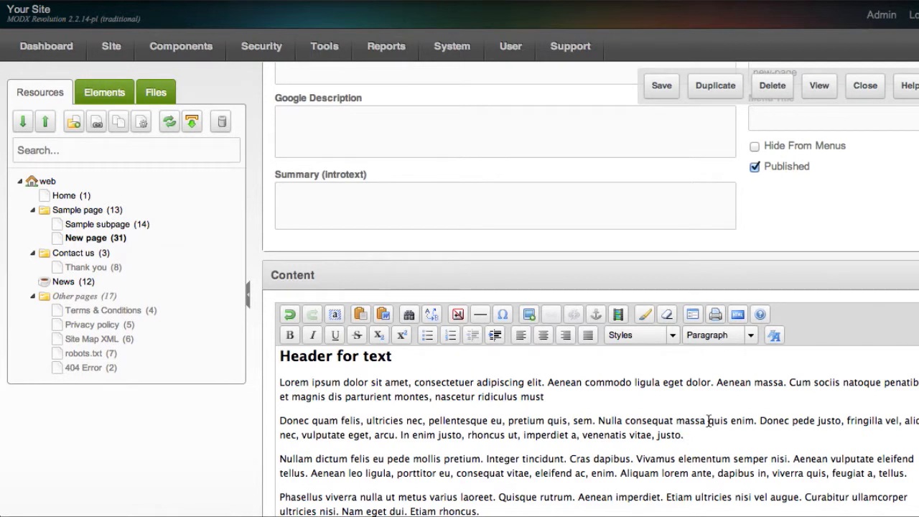
Step: In the first body paragraph, make "Aenean" bold, "commodo" italic and "ligula" underlined, and end the paragraph with a full stop
click(559, 384)
double_click(561, 385)
click(289, 335)
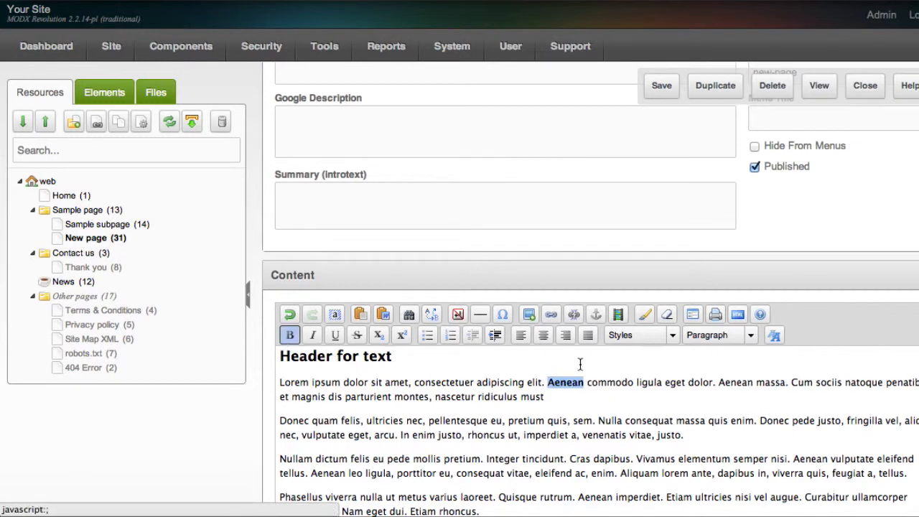
double_click(605, 382)
click(312, 335)
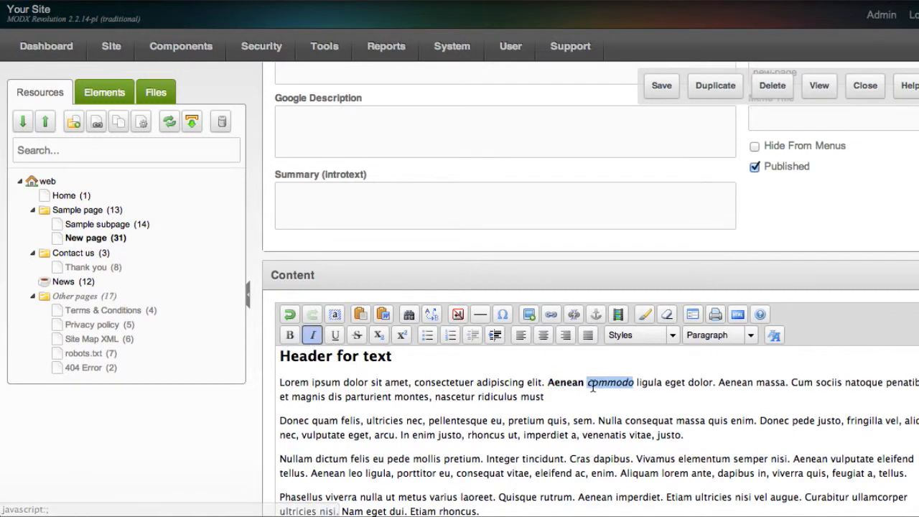
double_click(649, 383)
click(334, 335)
click(607, 397)
text(.)
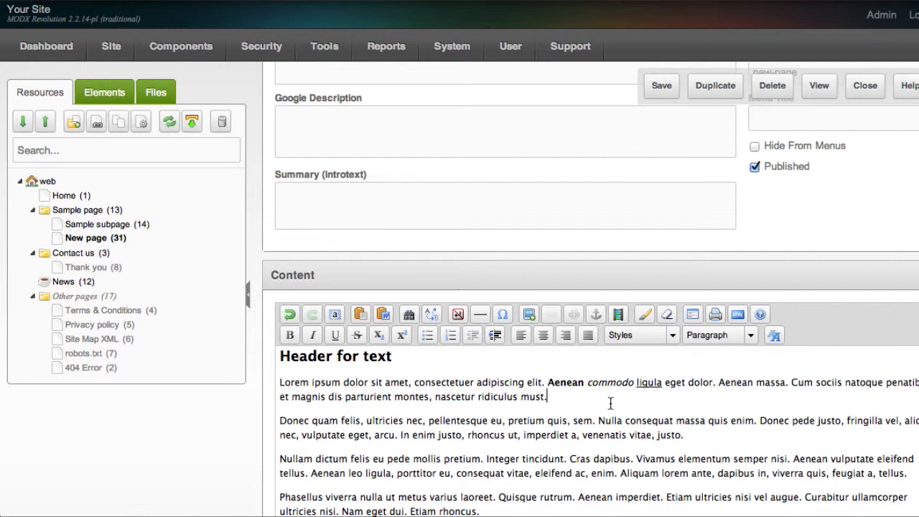
Step: Insert a bulleted list below the "Donec quam felis" paragraph with the items "List item", "list item two" and "List item three"
click(695, 434)
key(Return)
click(429, 335)
text(List item)
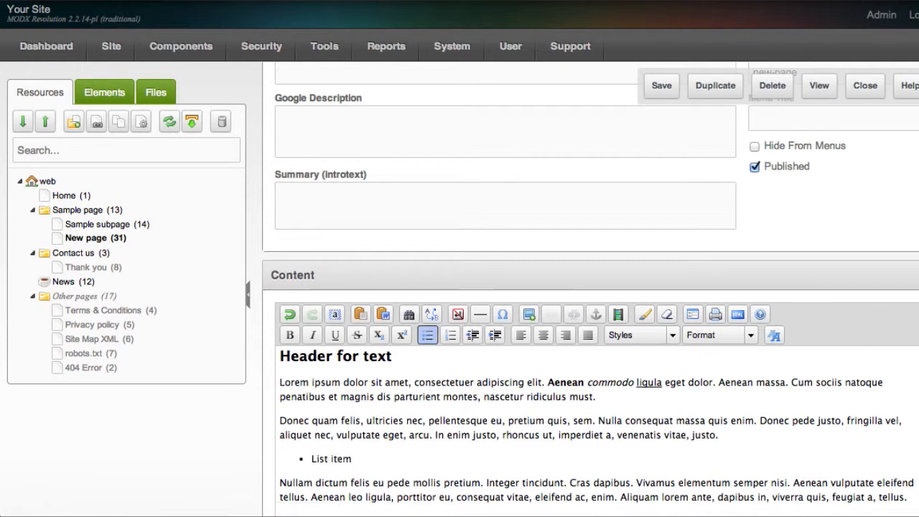
key(Return)
text(list item two)
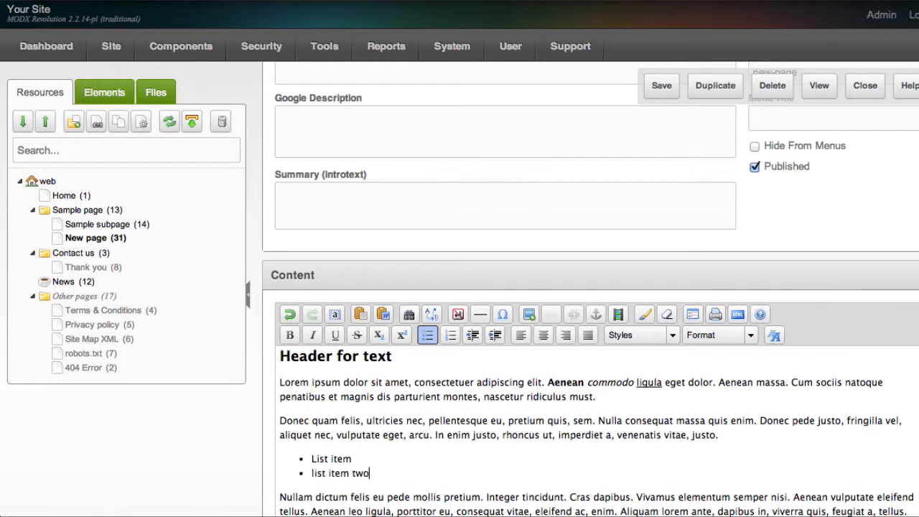
key(Return)
text(Li)
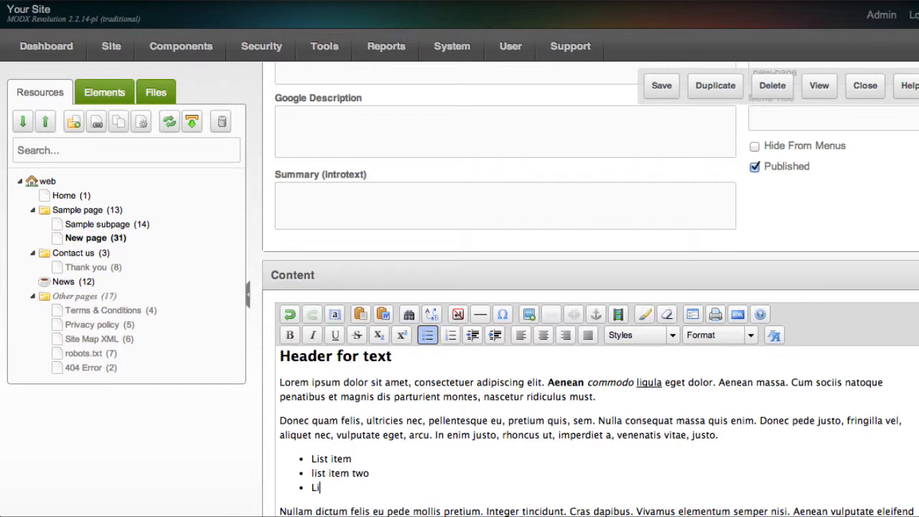
text(st item three)
scroll(436, 388, up, 1)
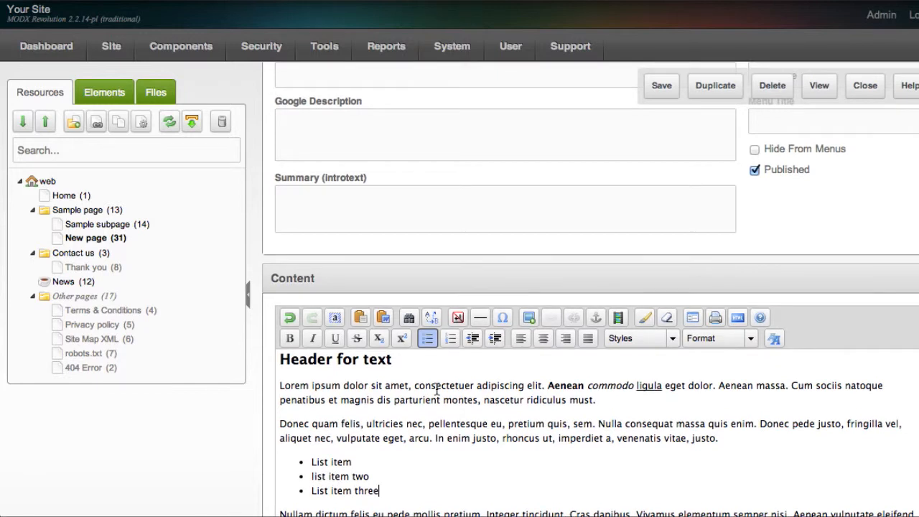
text(e)
key(Return)
key(Return)
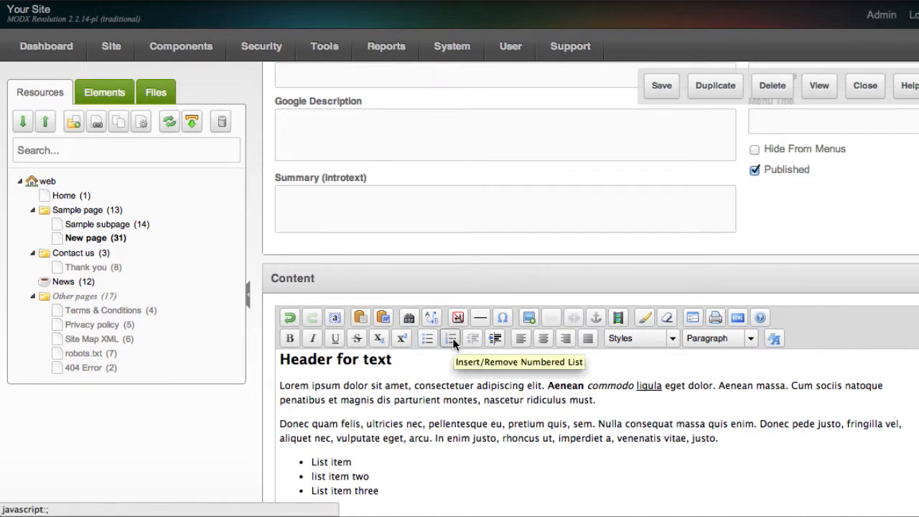
Step: Insert a numbered list below the bulleted list with the items "Number one" and "Number two"
scroll(467, 424, down, 2)
scroll(468, 424, up, 1)
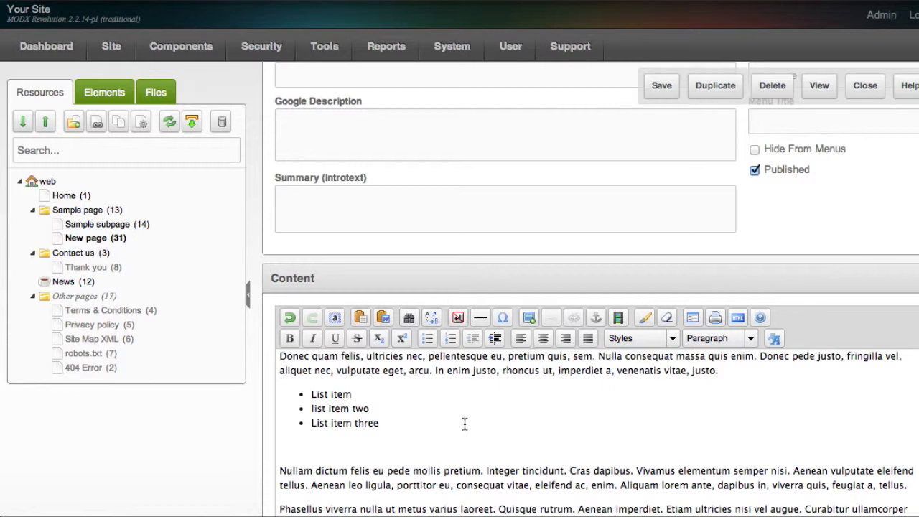
click(451, 342)
text(Number one)
key(Return)
text(Number Two)
key(BackSpace)
key(BackSpace)
key(BackSpace)
text(two)
click(412, 441)
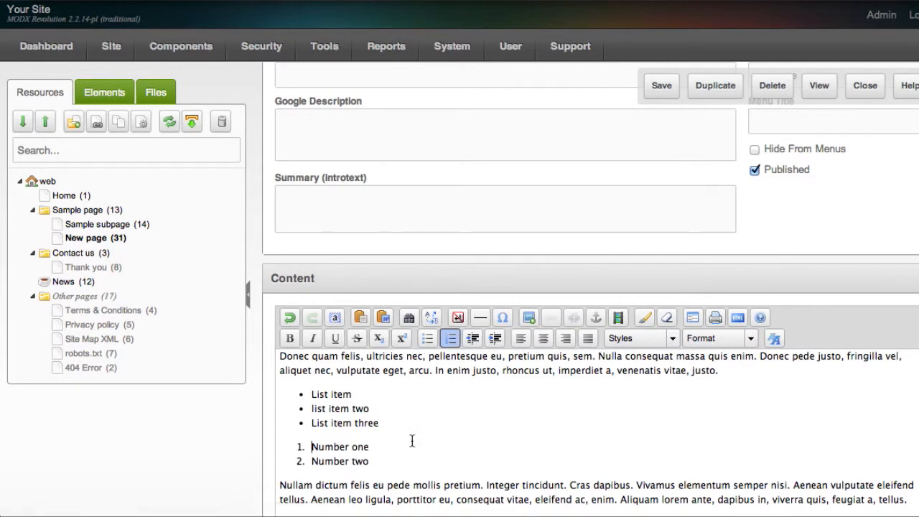
Step: Add the line "Then" below "Number two" and turn it into a plain paragraph outside the numbered list
click(352, 424)
click(331, 406)
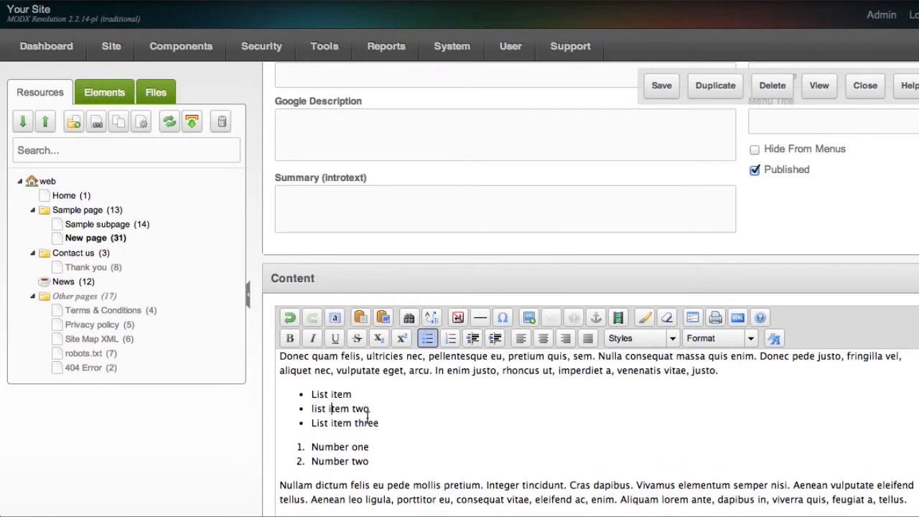
double_click(324, 464)
click(366, 461)
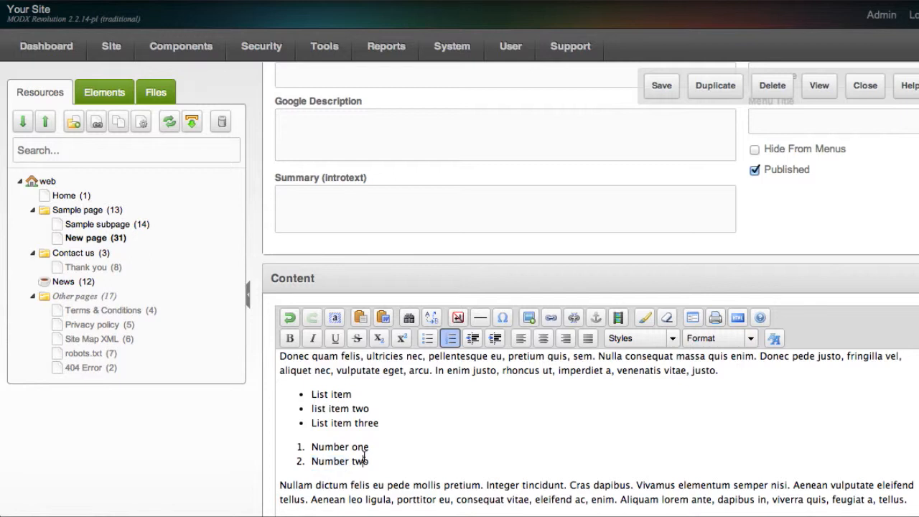
key(Return)
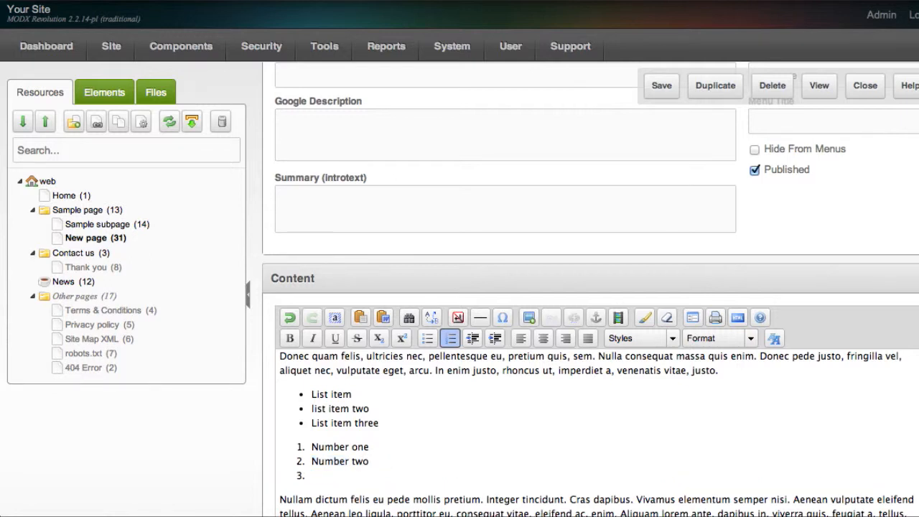
text(This)
drag(336, 466, 336, 472)
click(339, 475)
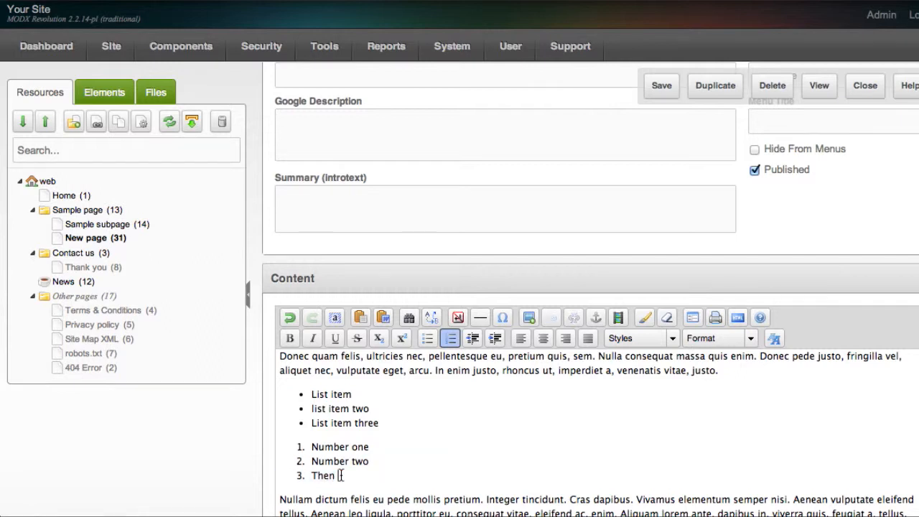
click(448, 341)
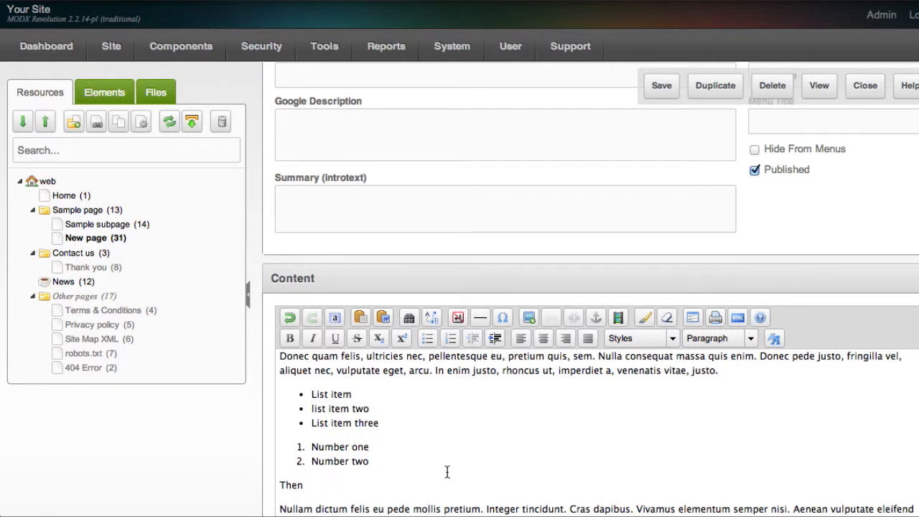
Step: Insert the copied text at the first bulleted "List item" using Paste from Word
scroll(446, 472, up, 3)
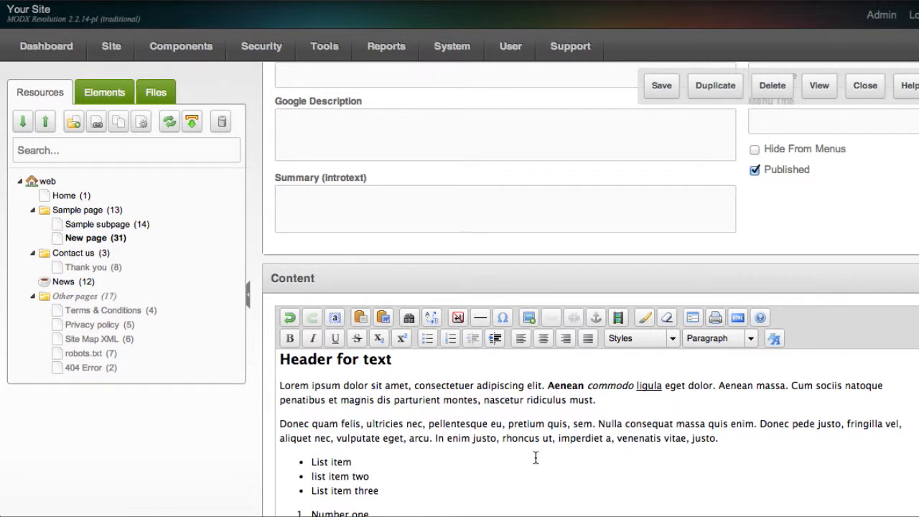
scroll(534, 457, down, 1)
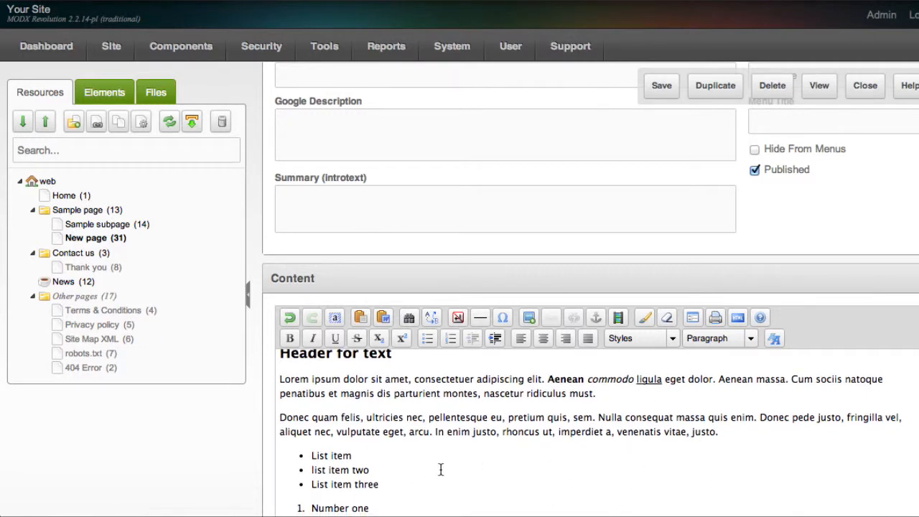
scroll(416, 461, up, 1)
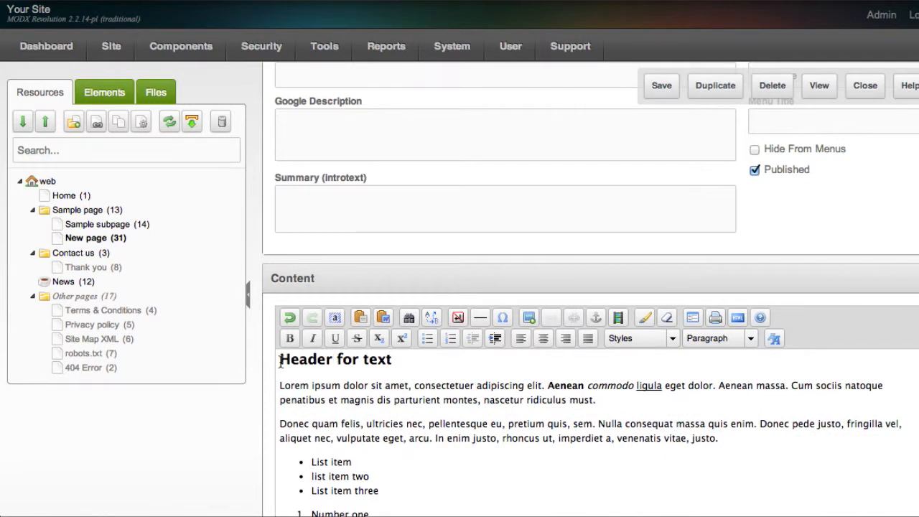
scroll(542, 437, down, 3)
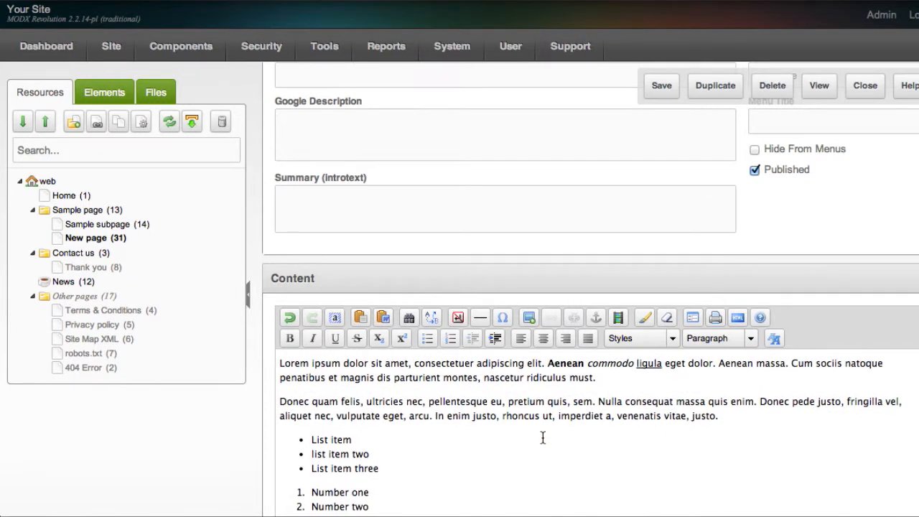
scroll(579, 428, up, 1)
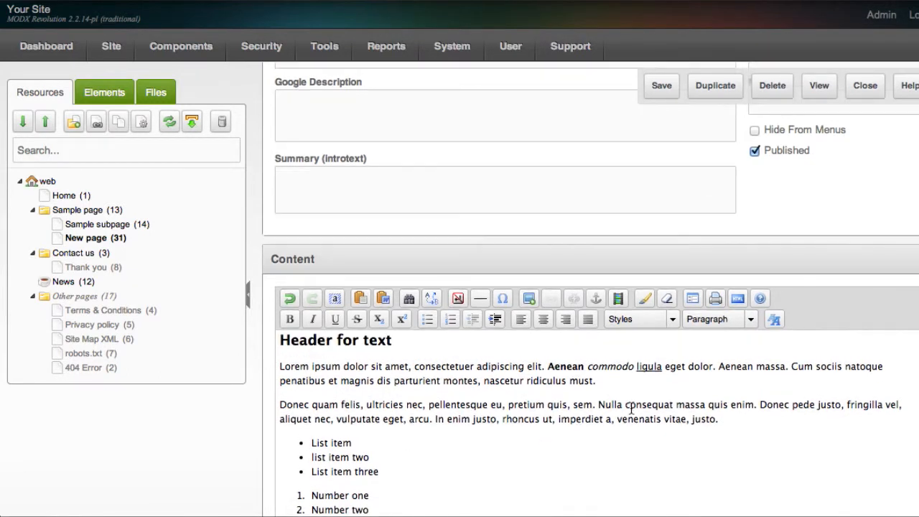
click(614, 440)
click(535, 453)
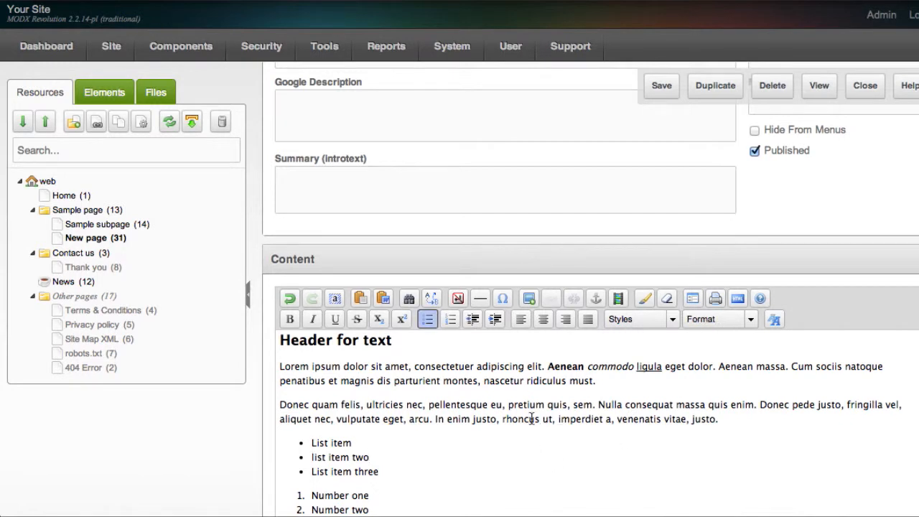
click(384, 298)
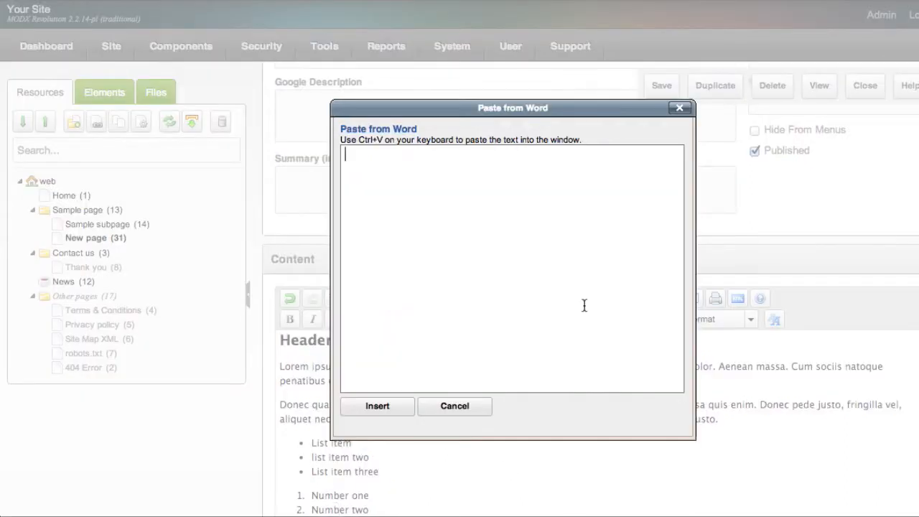
key(ctrl+v)
scroll(583, 305, up, 5)
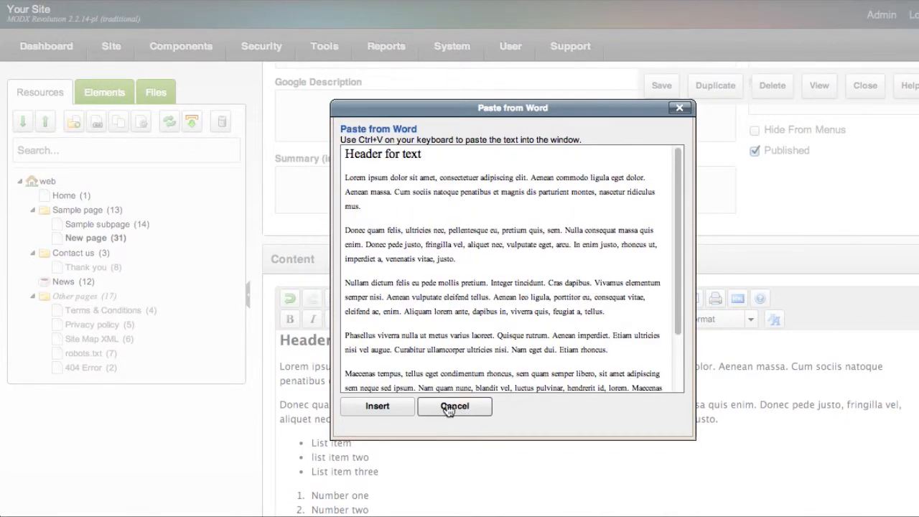
click(378, 406)
scroll(597, 409, down, 3)
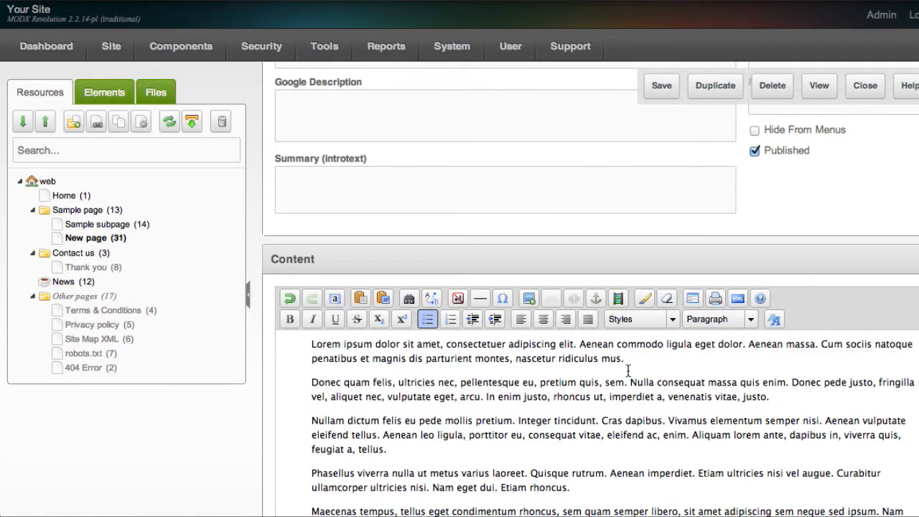
Step: Remove the bulleted list formatting from "List item" and the text pasted beneath it
click(455, 434)
drag(790, 396, 278, 384)
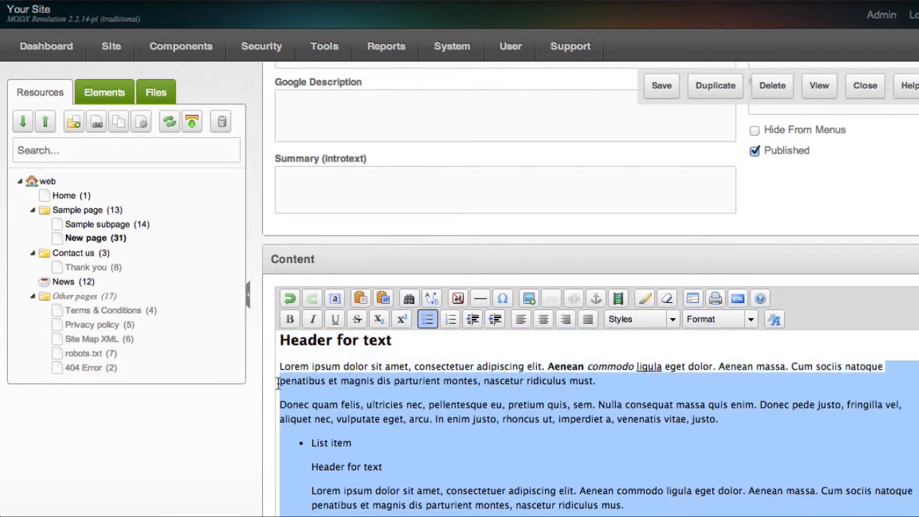
click(389, 388)
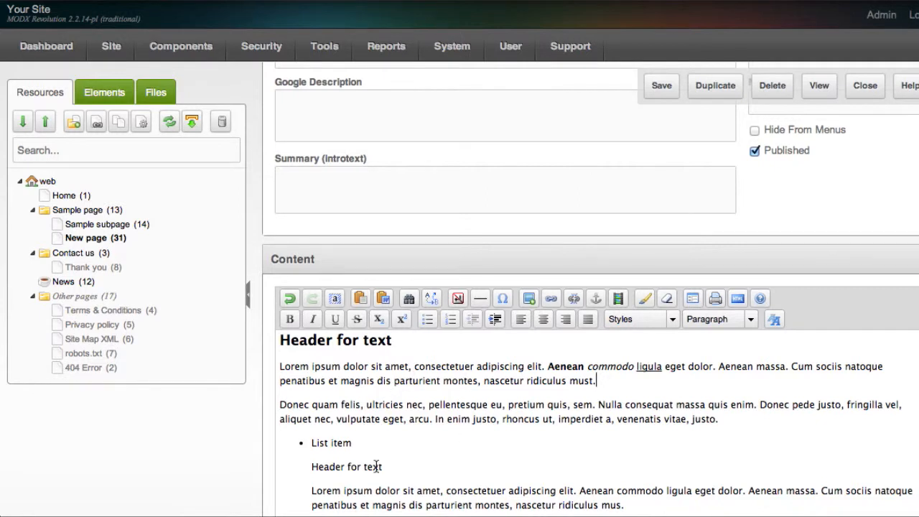
scroll(376, 463, down, 1)
click(313, 425)
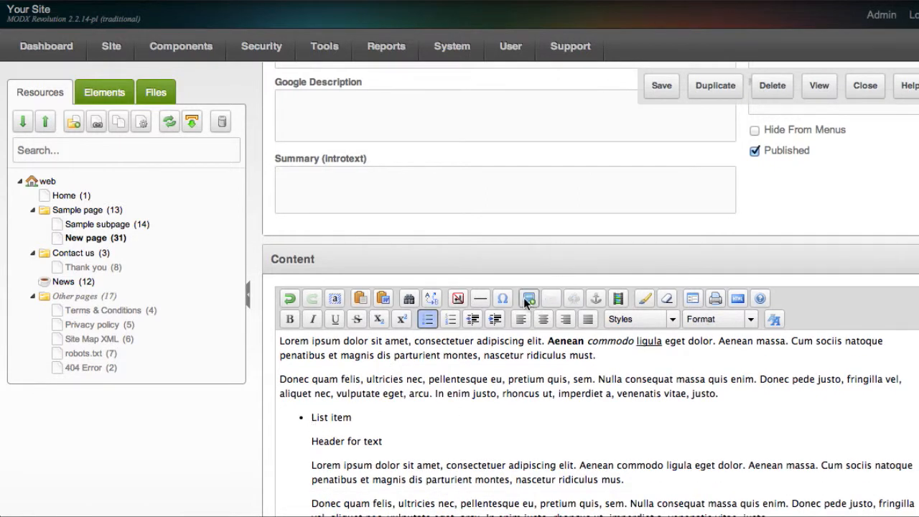
click(426, 319)
scroll(424, 402, down, 1)
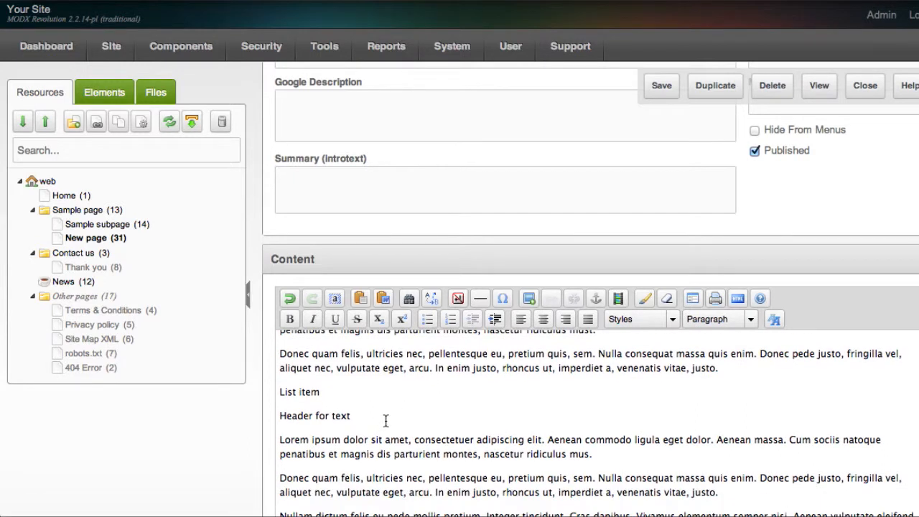
scroll(385, 421, down, 1)
scroll(498, 457, up, 2)
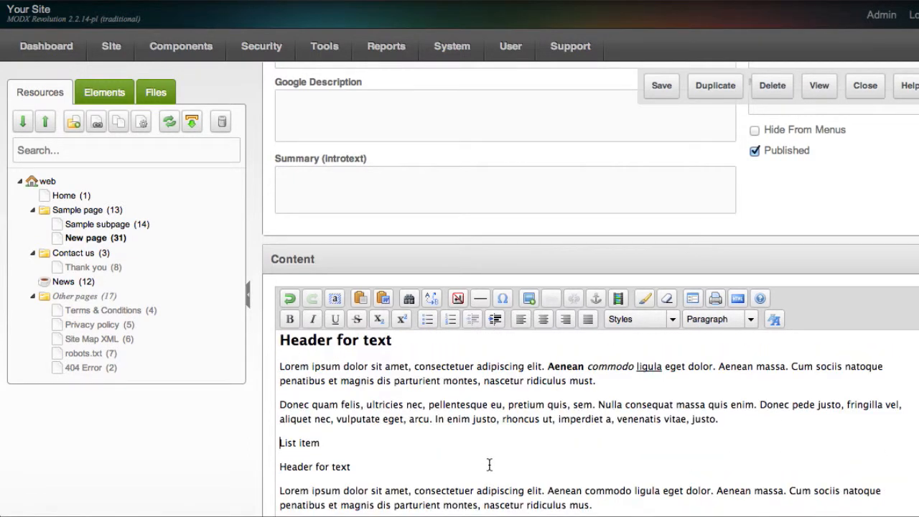
Step: Replace all occurrences of "consectetuer" with "hello" and check the replacement in the pasted "Lorem ipsum" paragraph
scroll(580, 441, down, 4)
scroll(579, 441, down, 1)
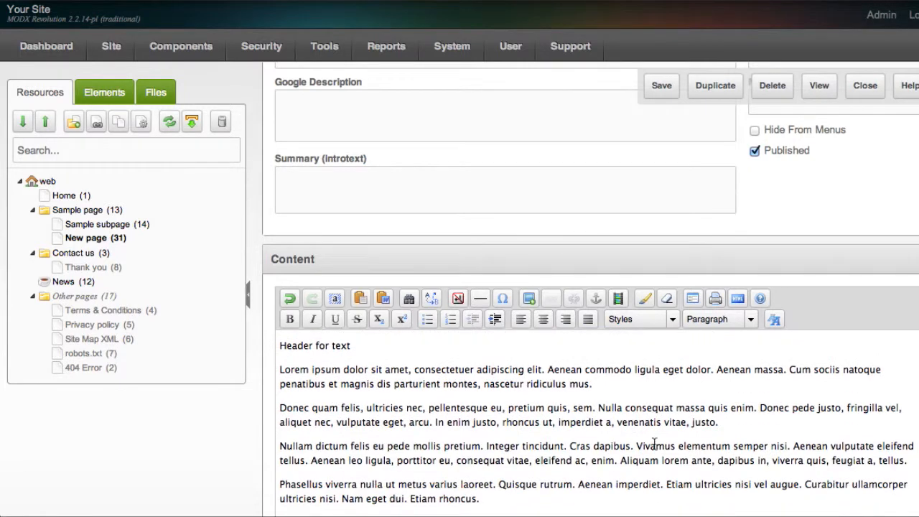
scroll(473, 409, up, 1)
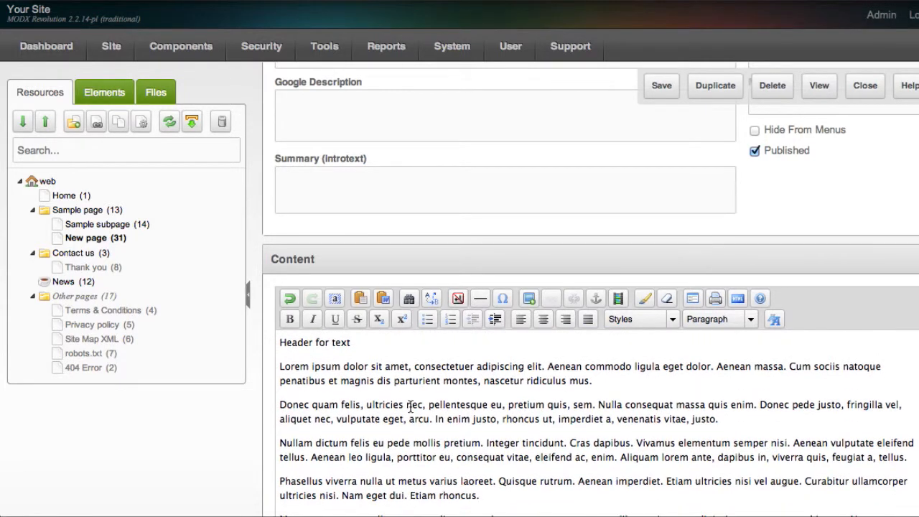
double_click(441, 374)
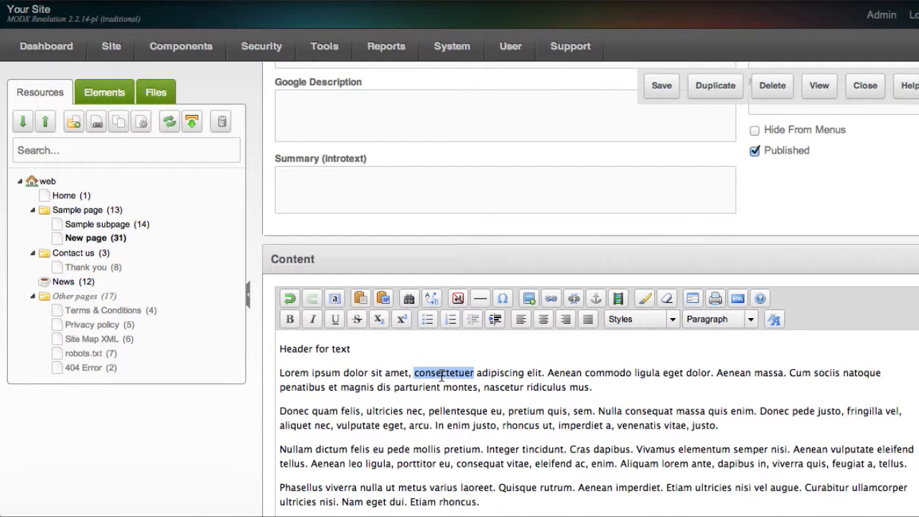
click(432, 295)
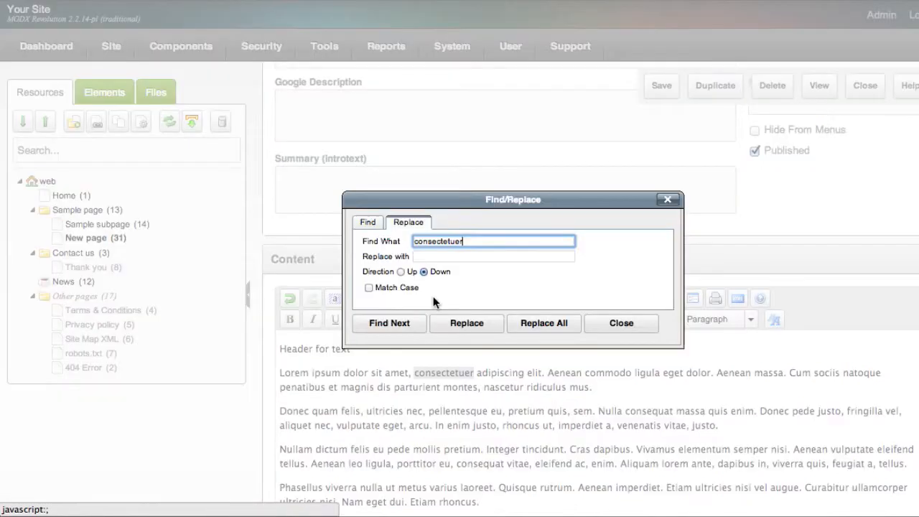
click(434, 256)
text(H)
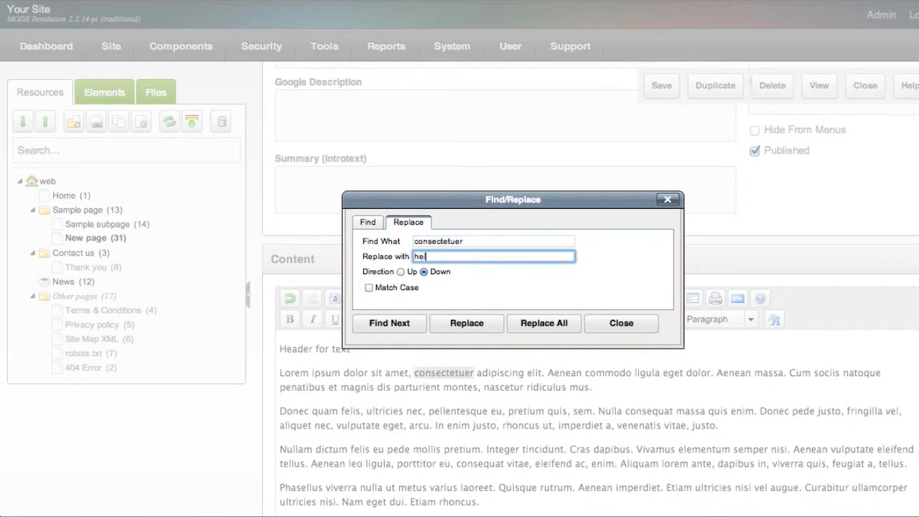
click(531, 323)
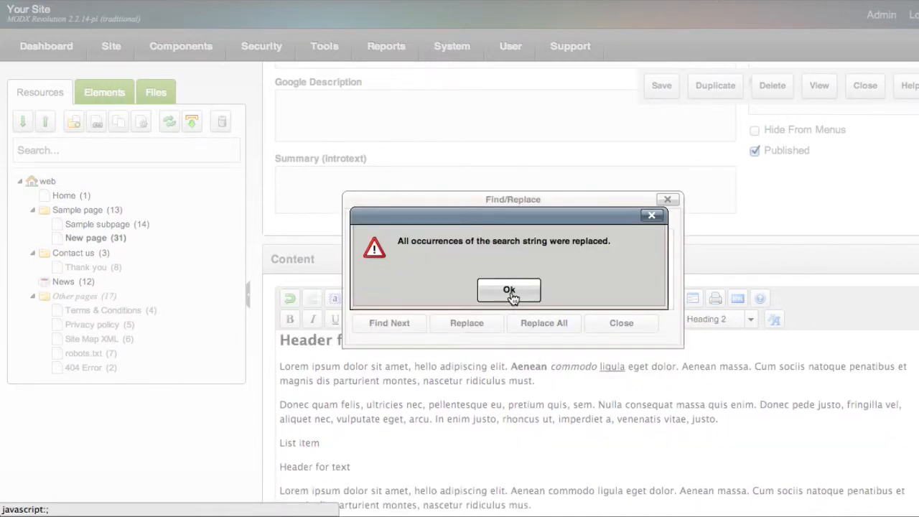
click(509, 294)
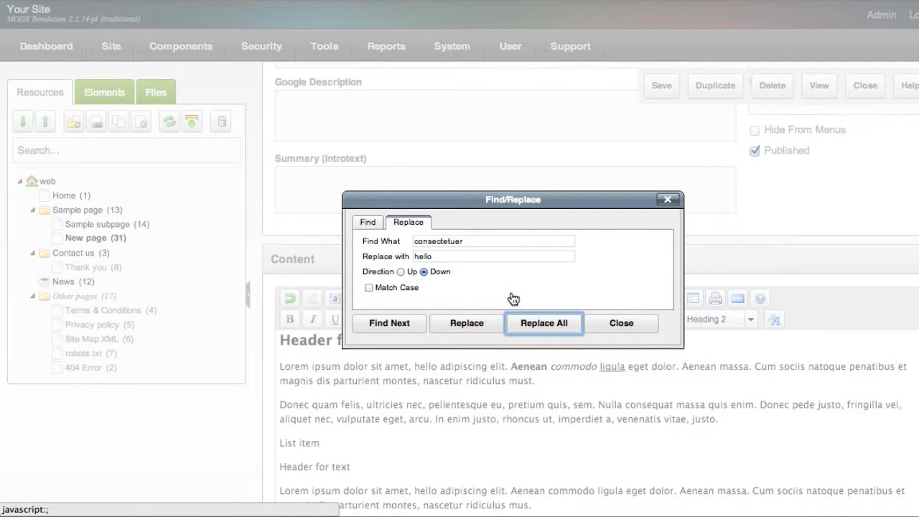
click(601, 323)
scroll(500, 445, down, 1)
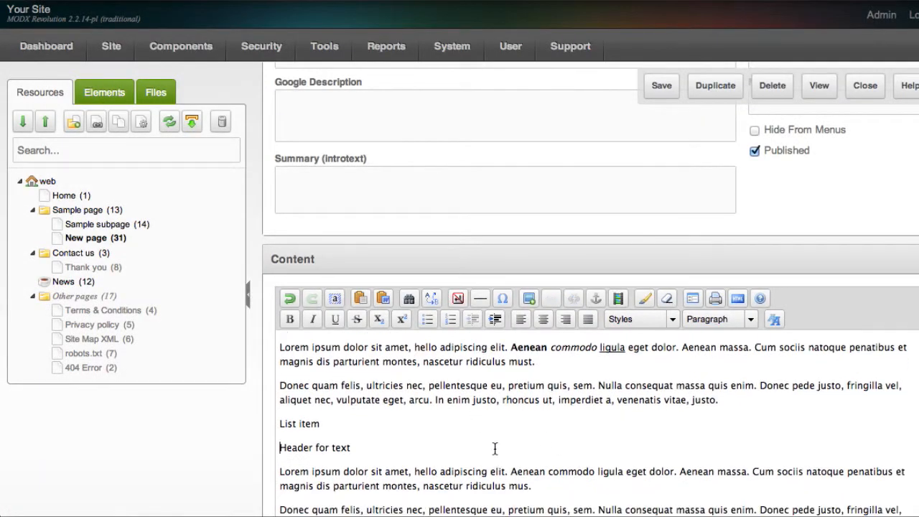
double_click(429, 473)
scroll(501, 450, down, 5)
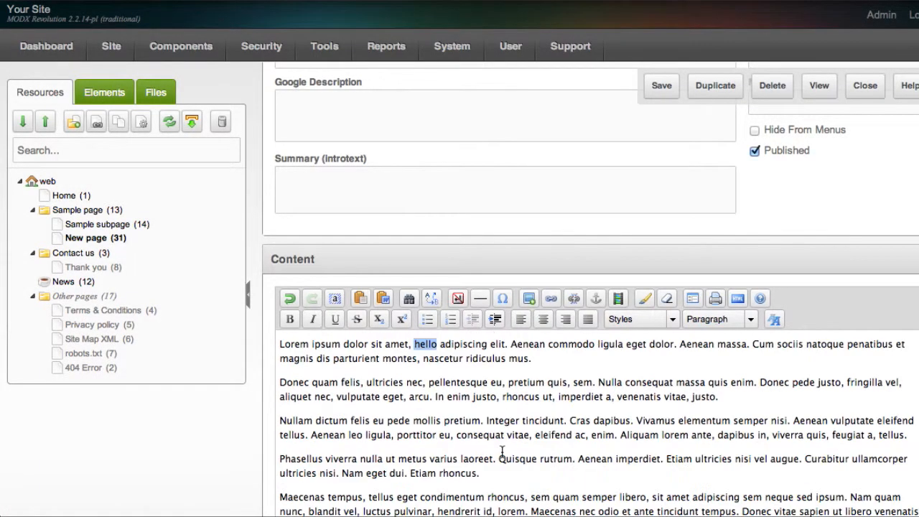
Step: Below the first body paragraph, add an empty paragraph followed by the line "Contact us for more information."
scroll(502, 451, up, 10)
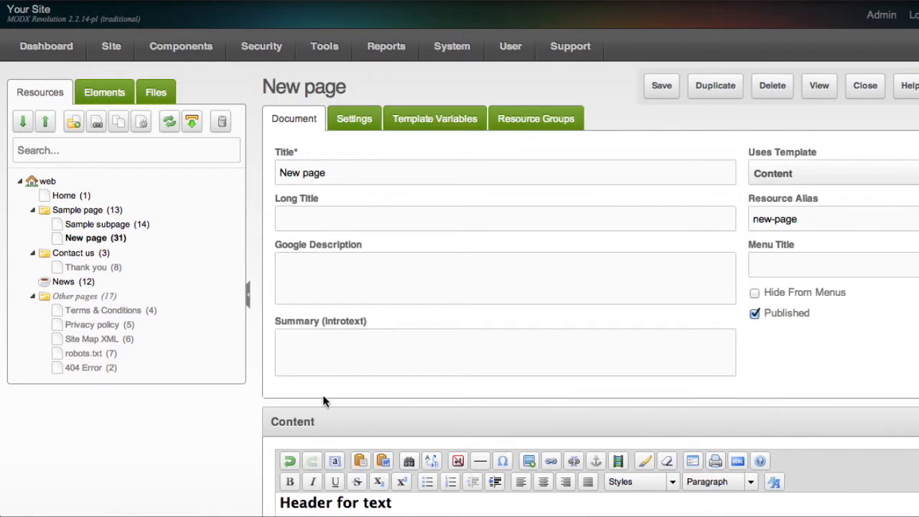
scroll(323, 400, down, 5)
scroll(409, 305, down, 1)
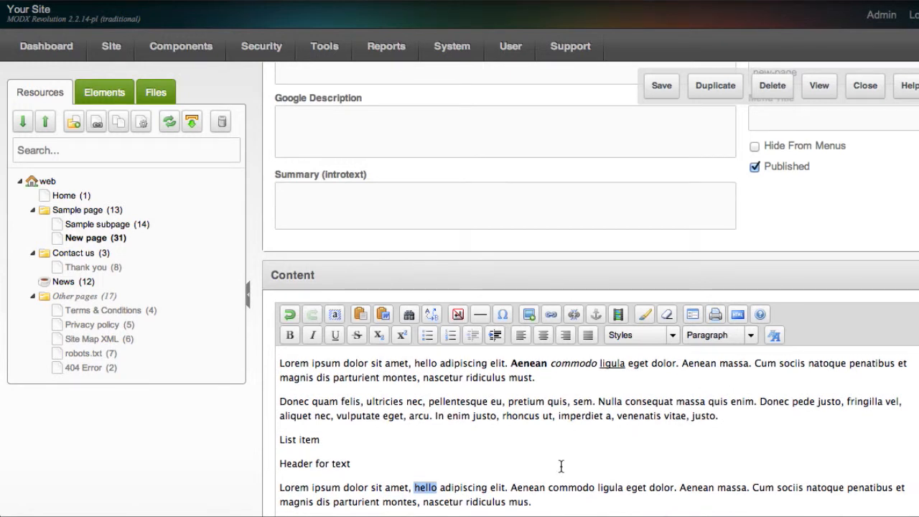
click(578, 441)
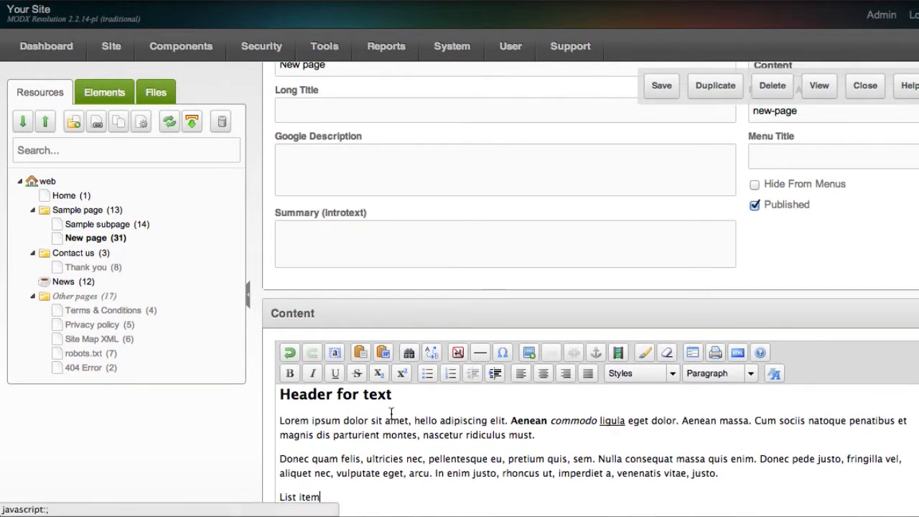
double_click(293, 422)
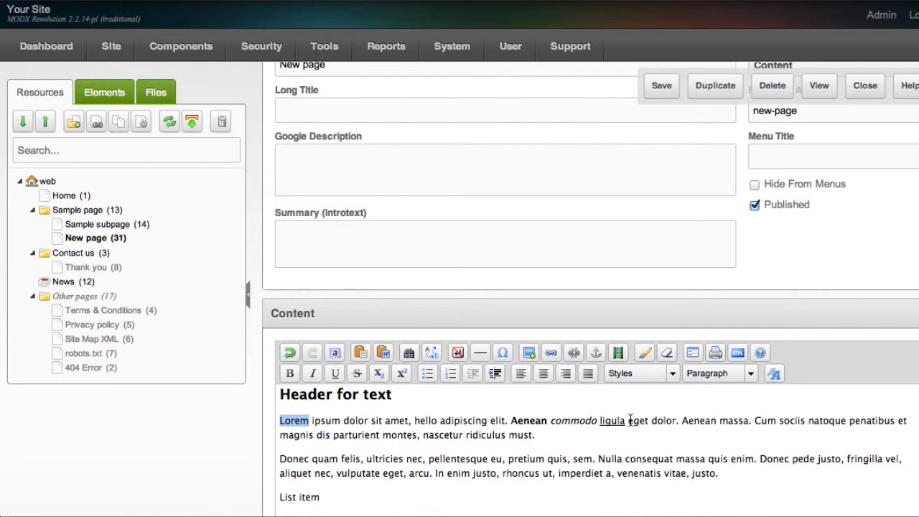
click(579, 437)
key(Return)
key(Return)
text(Contact us for more inf)
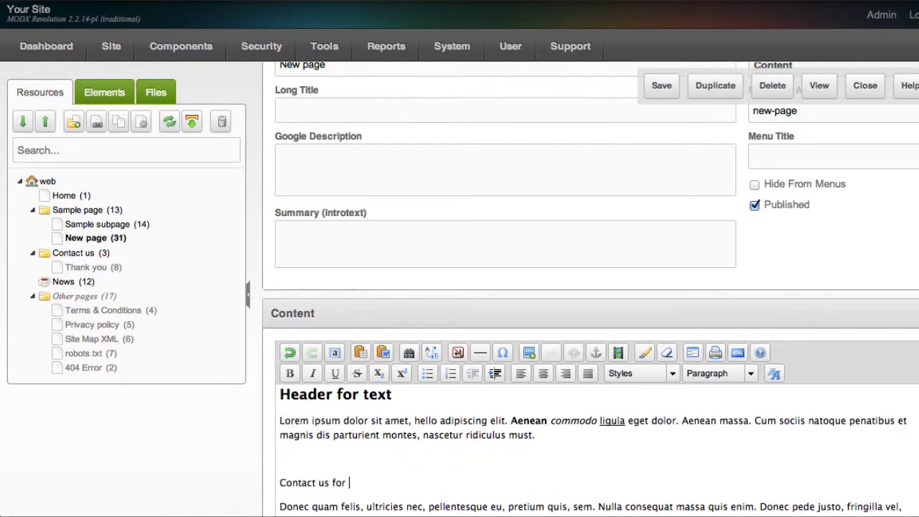
text(ation.)
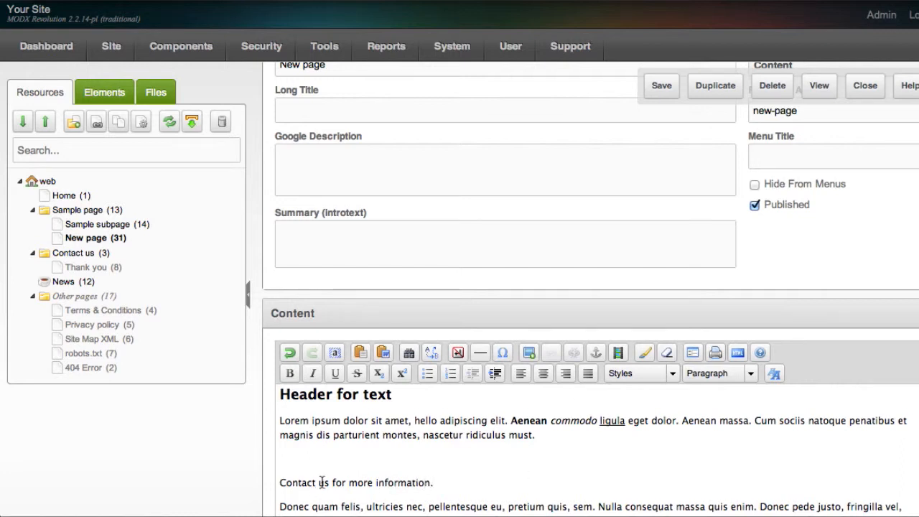
Step: Start a link on the words "Contact us", trying "contact-us" as the link URL and clearing it again
drag(328, 484, 280, 485)
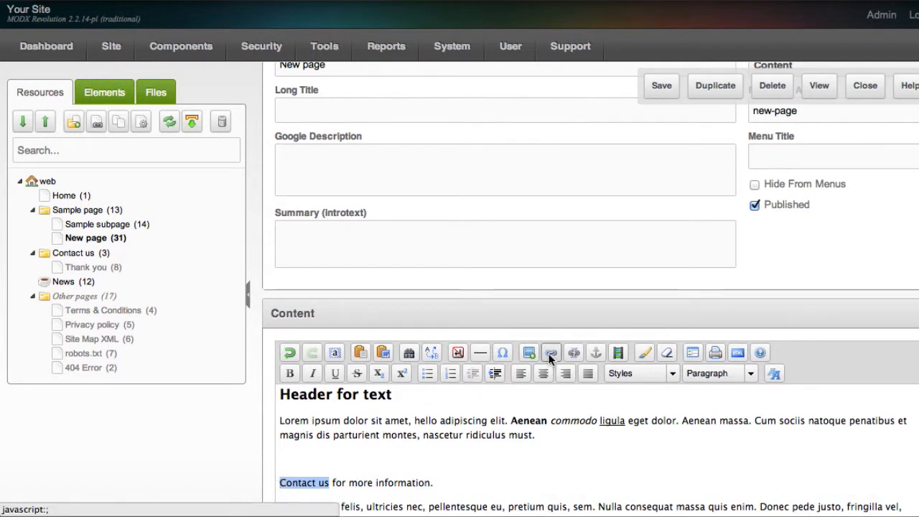
click(548, 353)
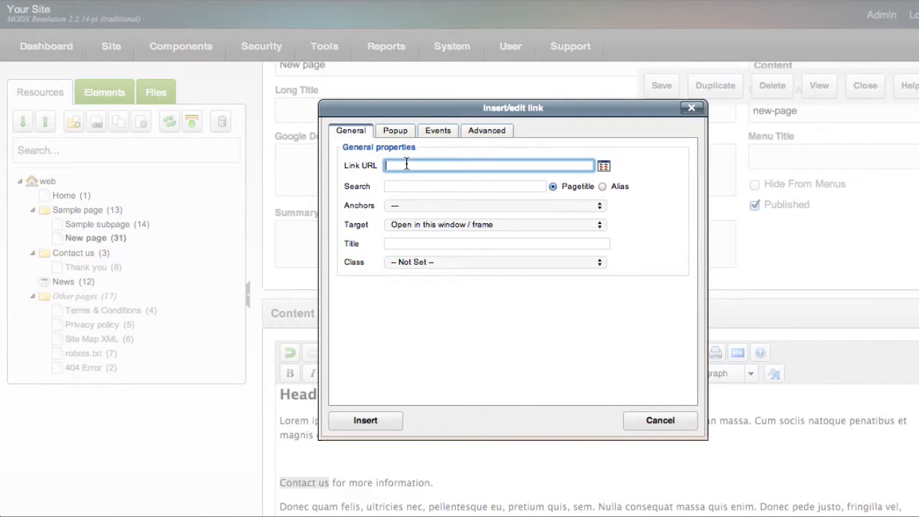
text(contact-us)
key(BackSpace)
key(BackSpace)
key(BackSpace)
key(BackSpace)
key(BackSpace)
key(BackSpace)
key(BackSpace)
key(BackSpace)
key(BackSpace)
Step: Link "Contact us" to the Contact us (3) page by searching page titles for "Contact"
click(393, 185)
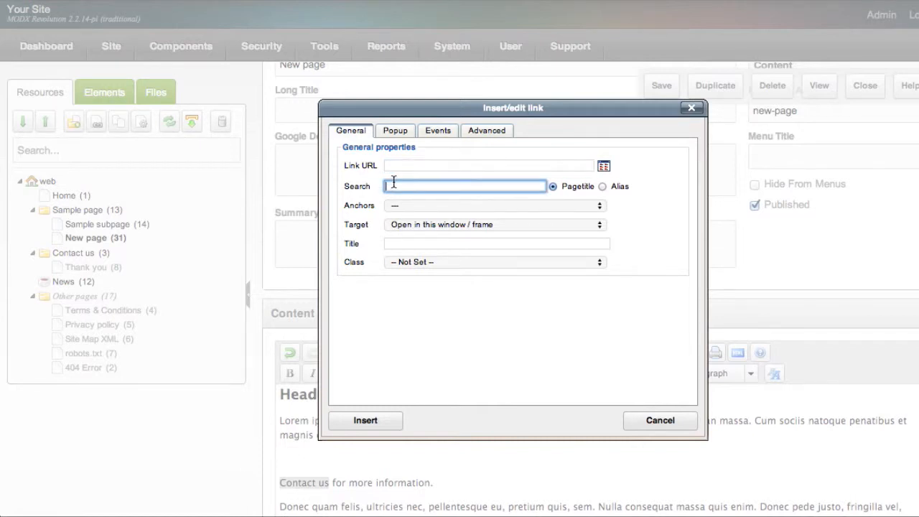
text(Contact)
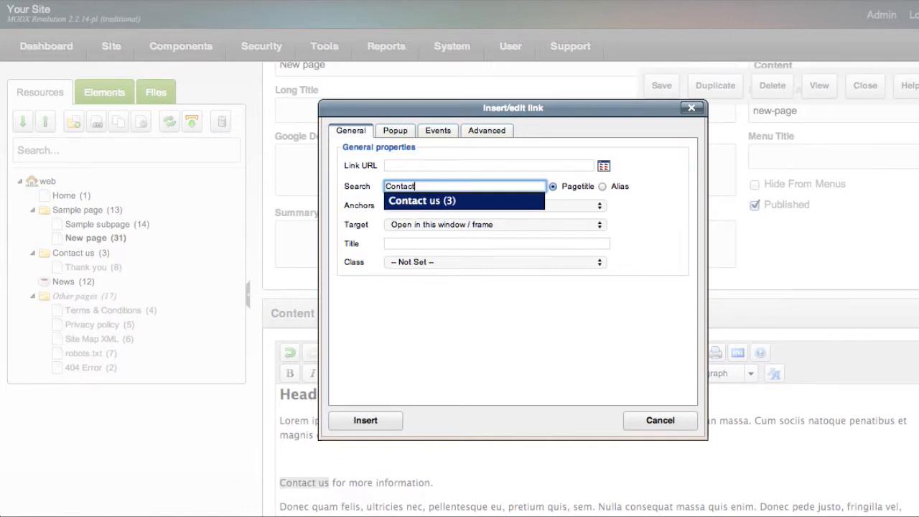
click(427, 203)
click(414, 166)
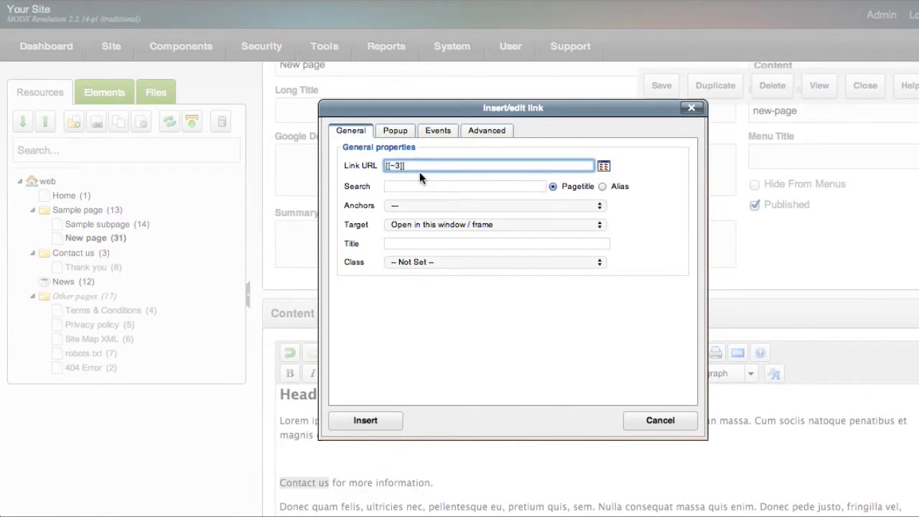
click(378, 166)
click(429, 165)
drag(409, 166, 385, 167)
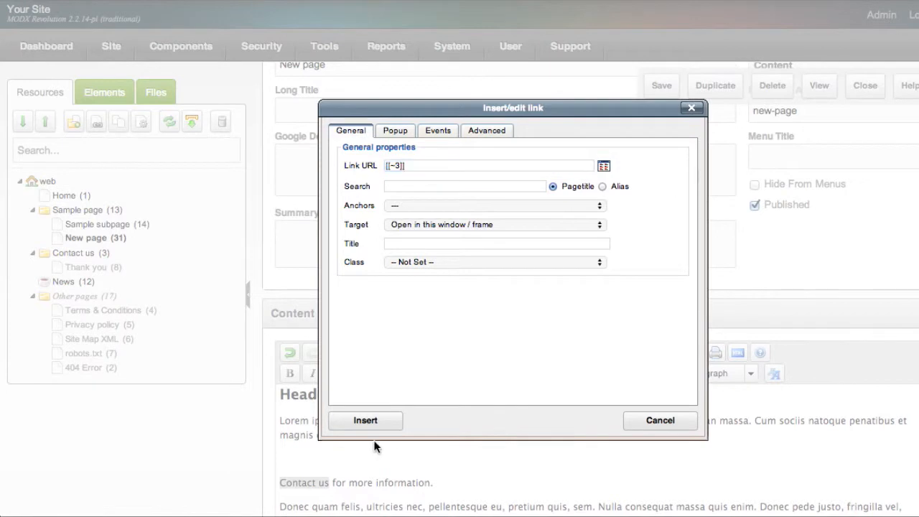
click(362, 421)
scroll(430, 459, down, 1)
click(301, 415)
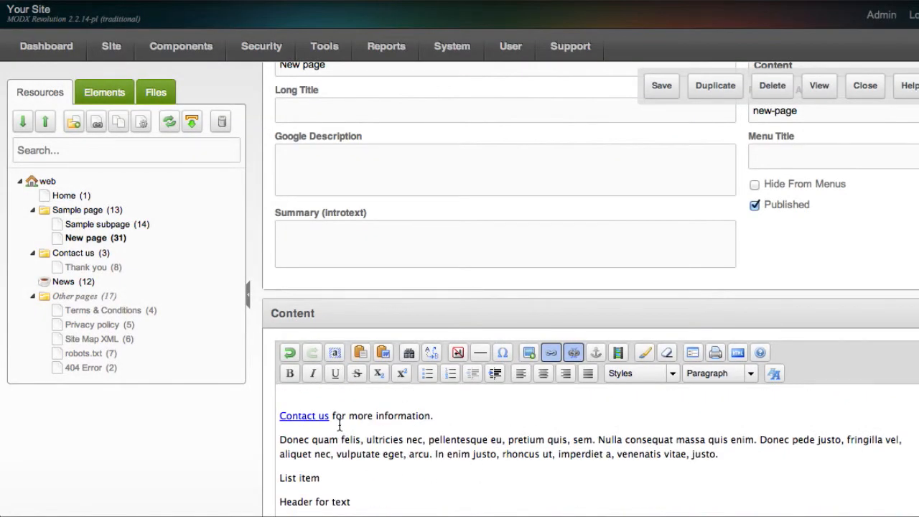
scroll(437, 402, up, 1)
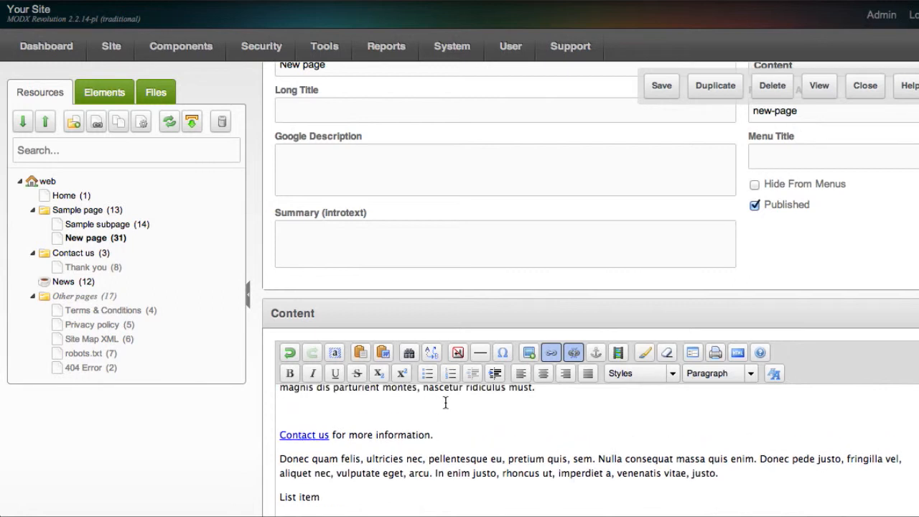
Step: Remove the link from "Contact us" and place the cursor in the empty paragraph above that line
click(573, 352)
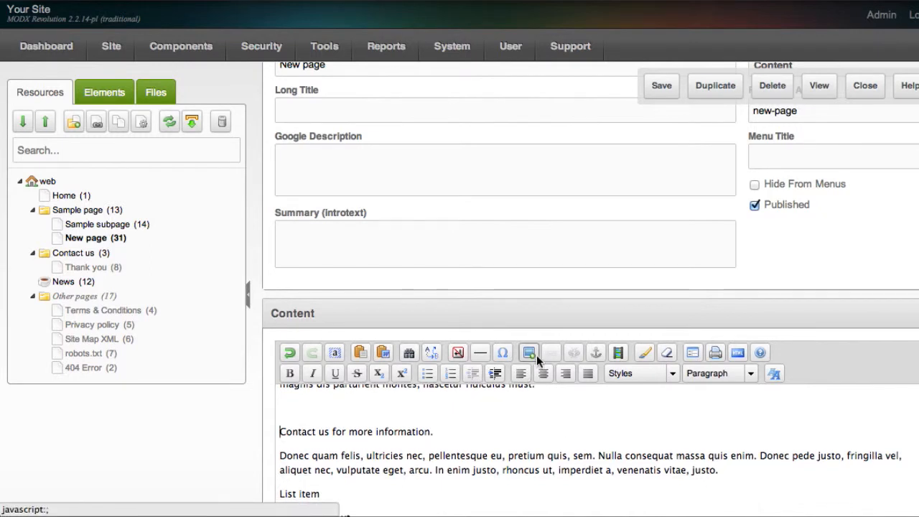
click(471, 431)
click(457, 421)
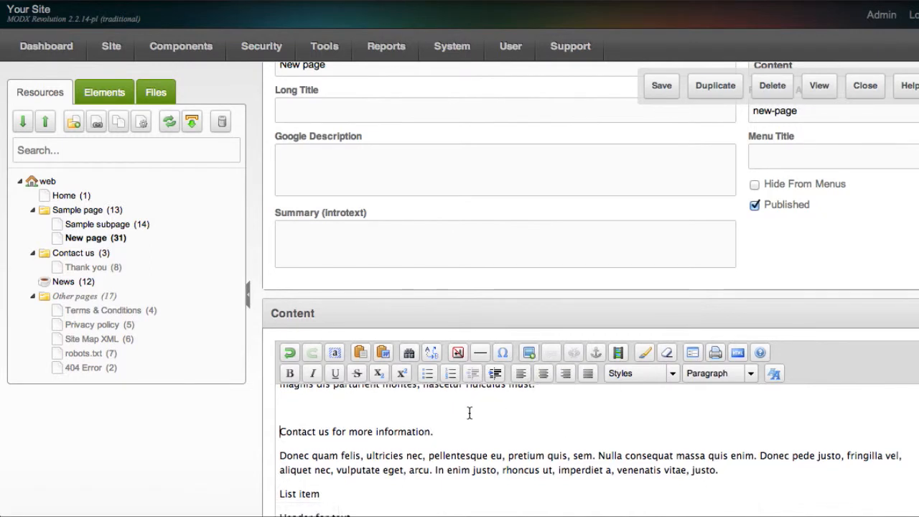
click(345, 410)
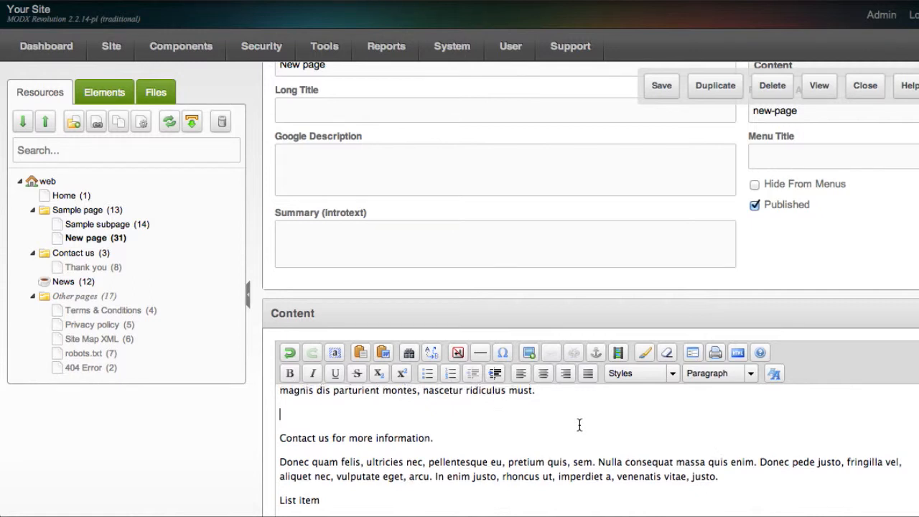
Step: Check the slideshow image list in New page's template variables and return to the document content
scroll(545, 359, up, 3)
click(420, 118)
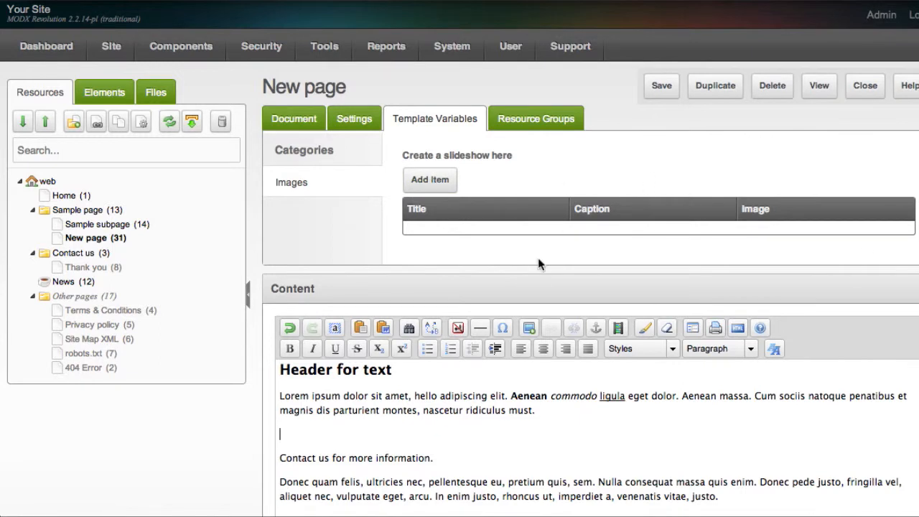
click(295, 121)
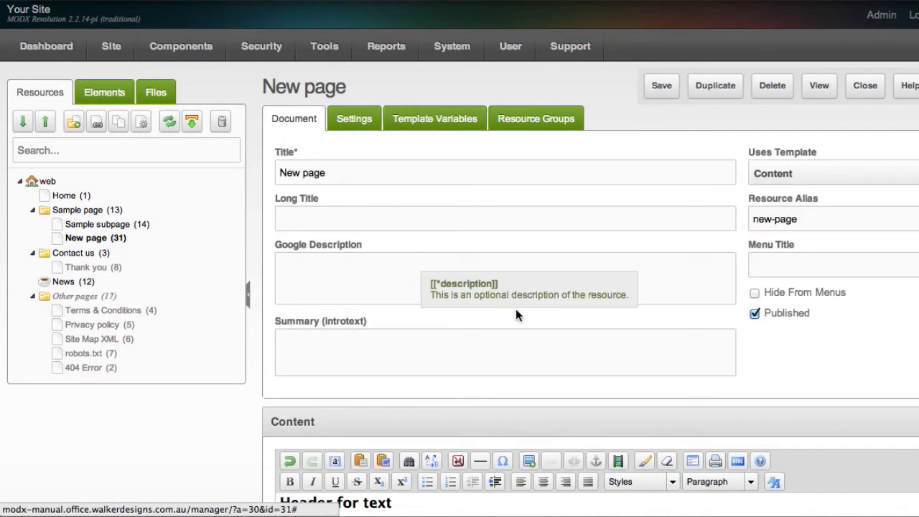
scroll(870, 343, down, 2)
scroll(870, 339, down, 1)
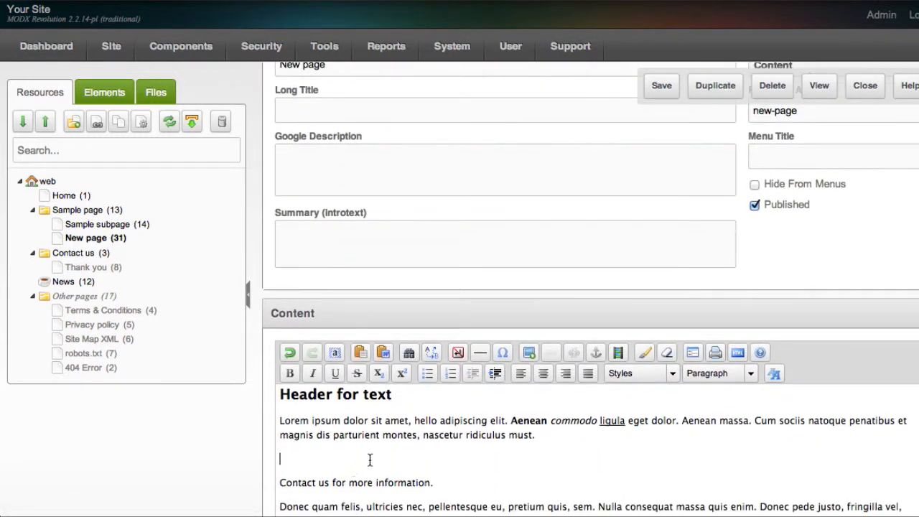
Step: Insert 420x270.gif into the empty paragraph with the image description "This is a picture of a house"
click(533, 357)
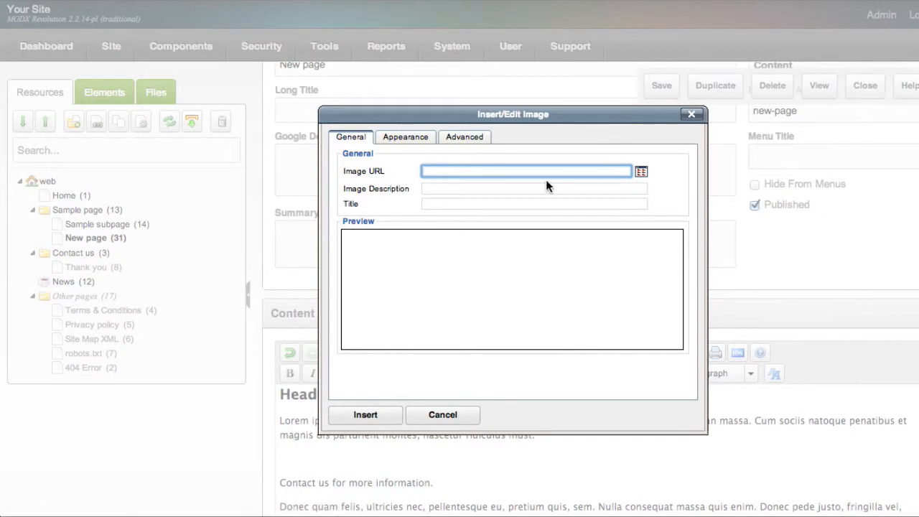
click(641, 175)
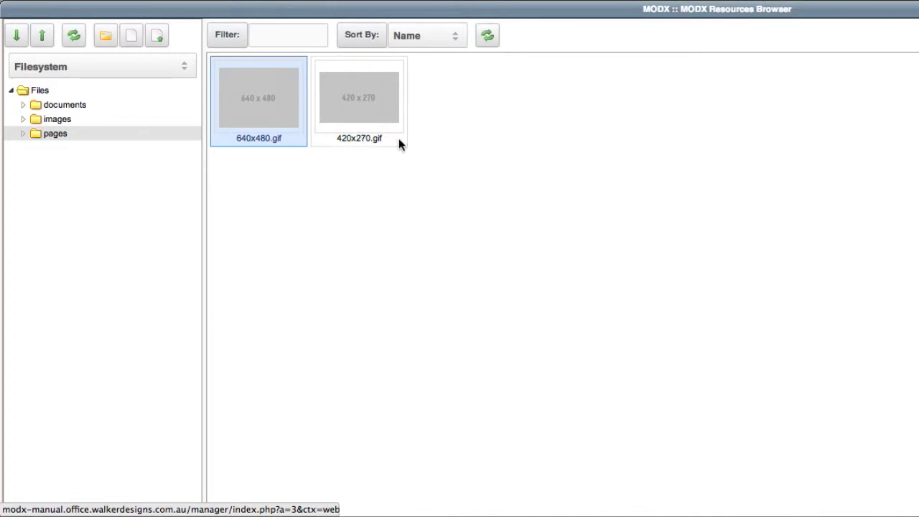
double_click(352, 109)
scroll(645, 268, down, 3)
scroll(610, 258, up, 3)
click(493, 189)
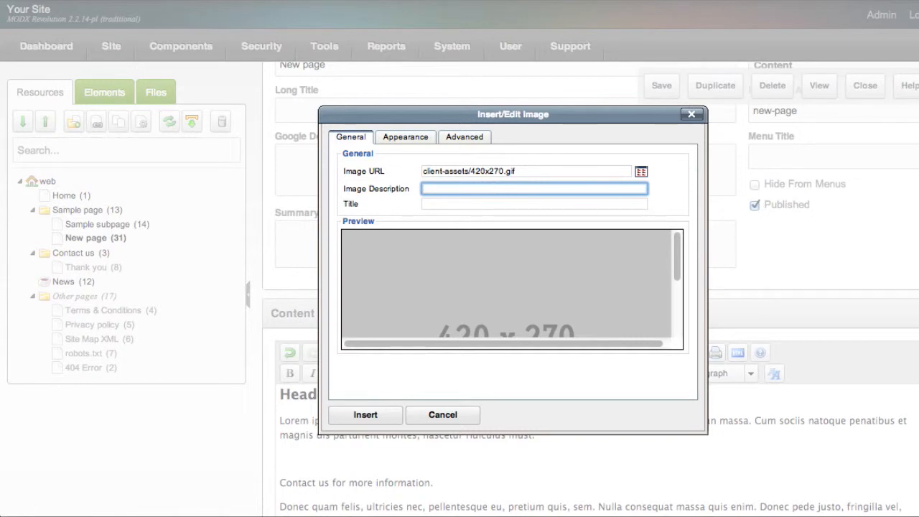
text(This is a picture of a house)
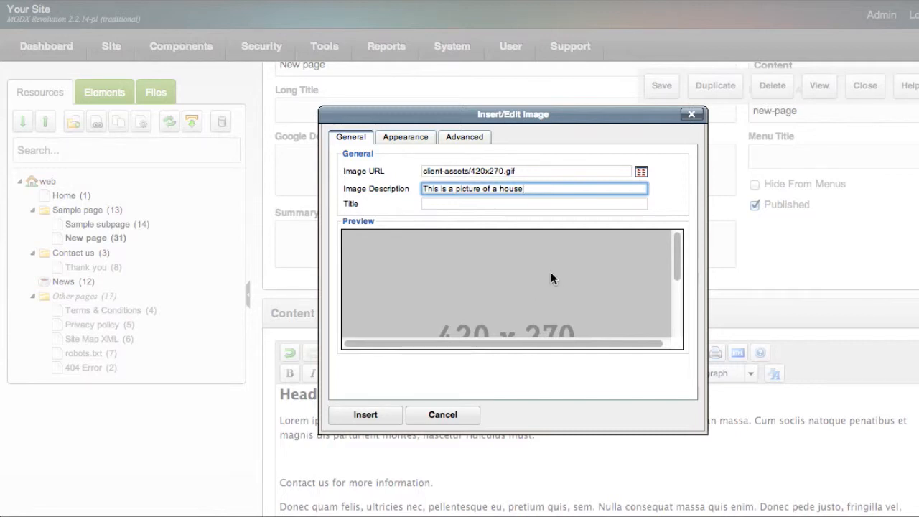
click(365, 416)
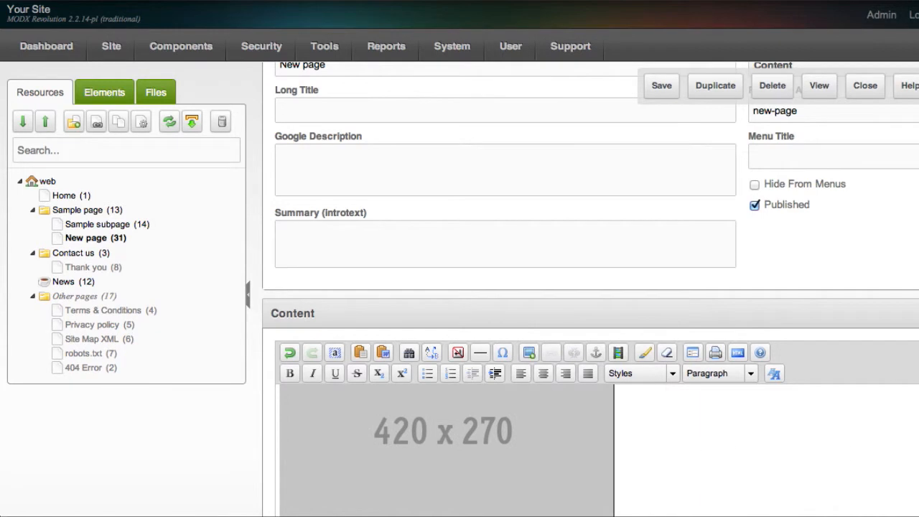
Step: Set the alignment of the inserted 420 x 270 image to Left
scroll(792, 291, down, 4)
scroll(795, 289, down, 4)
scroll(691, 291, up, 10)
scroll(848, 346, down, 1)
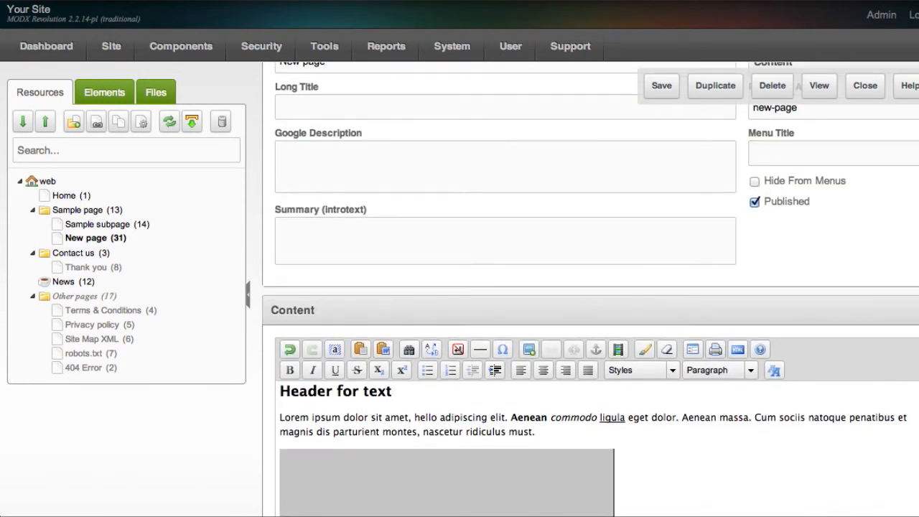
scroll(856, 379, down, 3)
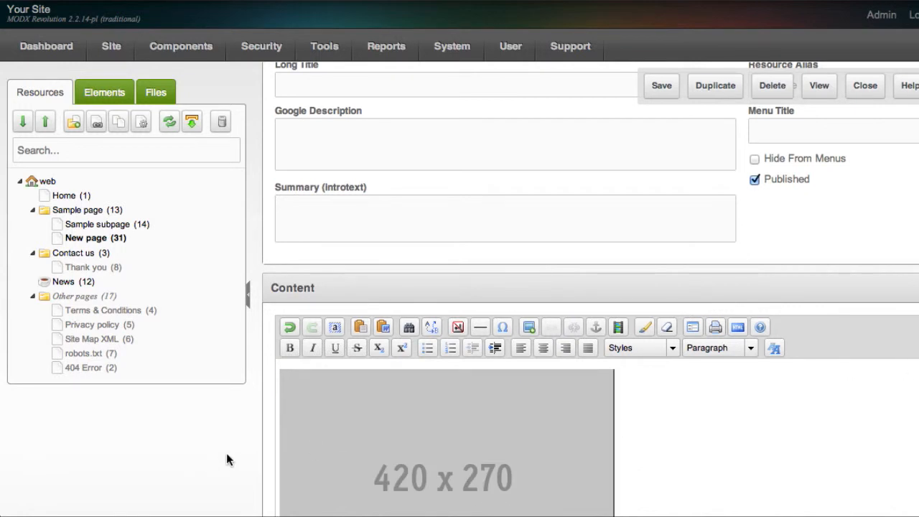
scroll(911, 377, down, 2)
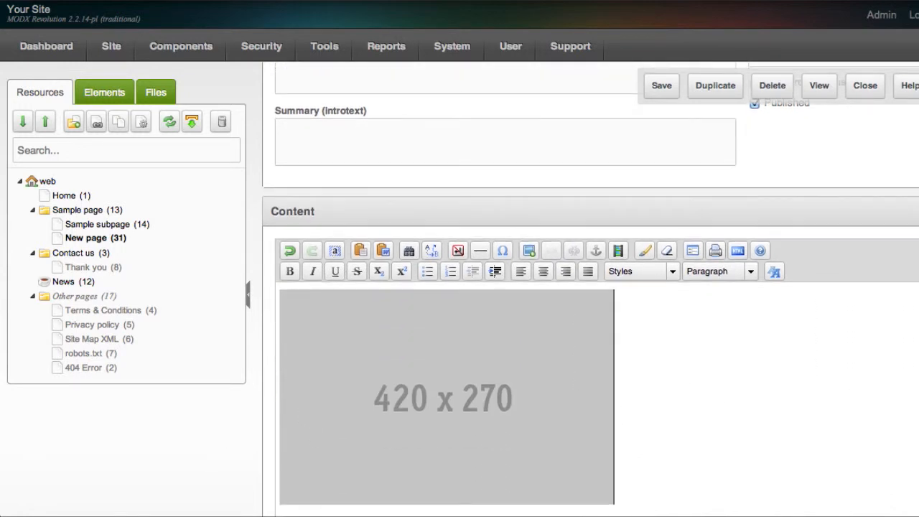
click(520, 396)
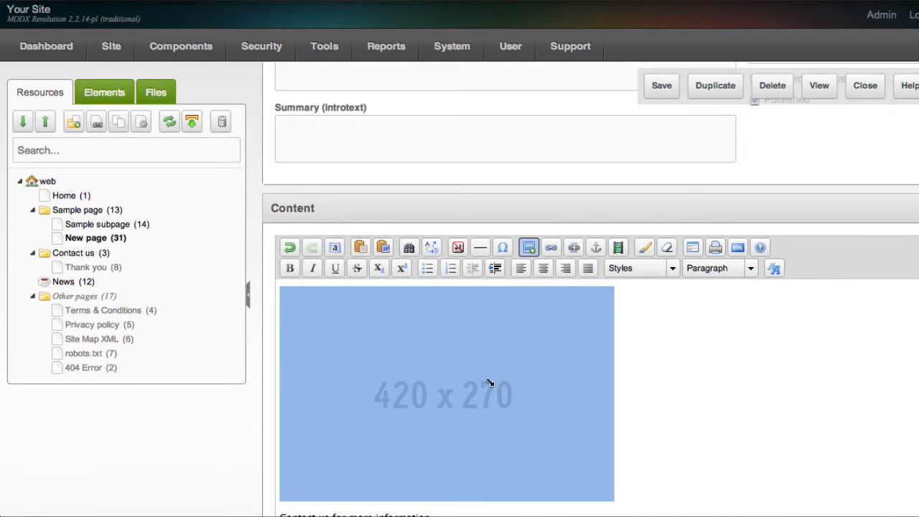
right_click(503, 356)
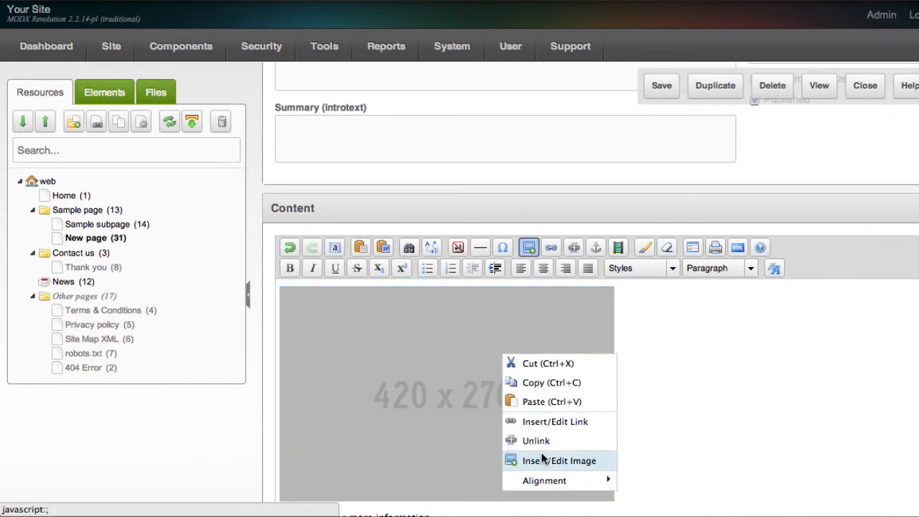
mouse_move(567, 480)
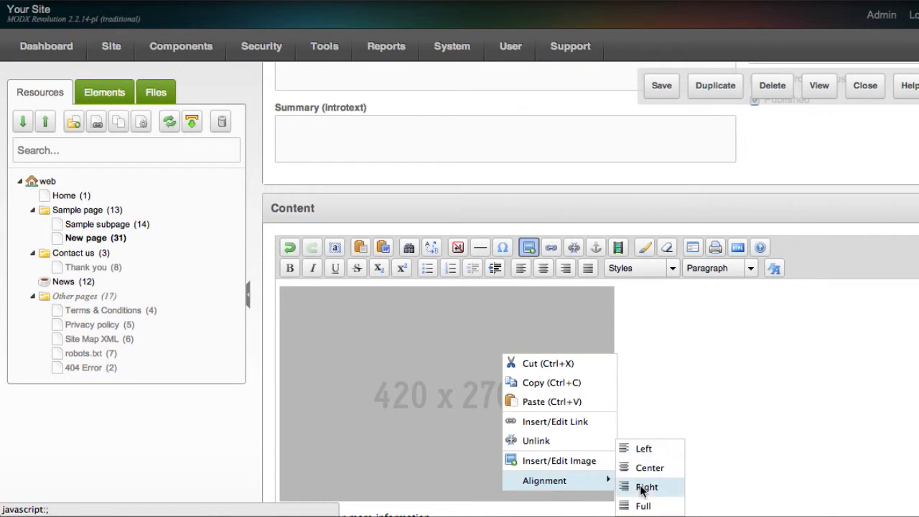
click(643, 447)
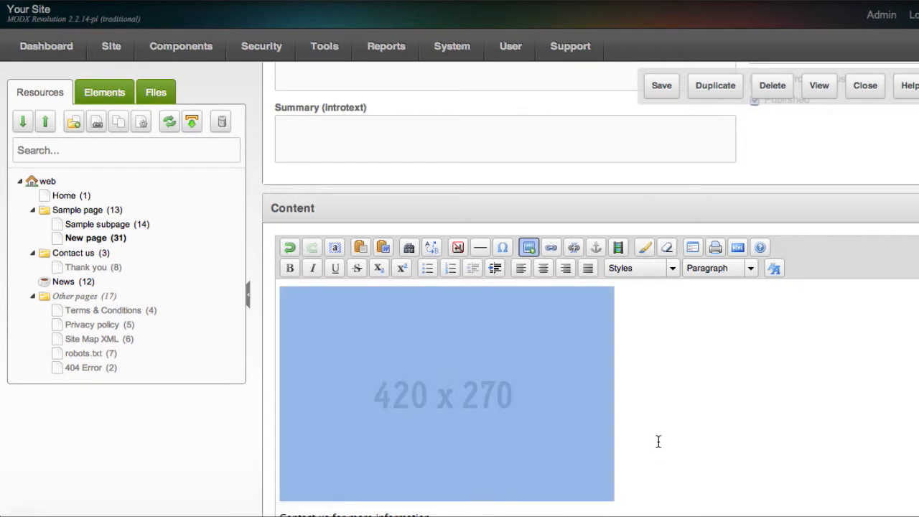
Step: Delete the 420 x 270 image from the paragraph above "Contact us for more information."
scroll(655, 441, up, 5)
scroll(658, 440, down, 2)
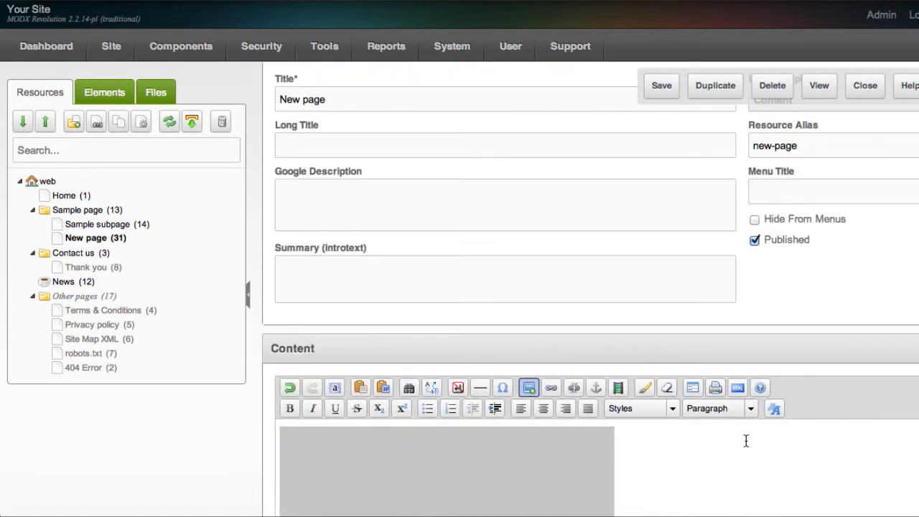
scroll(744, 441, down, 5)
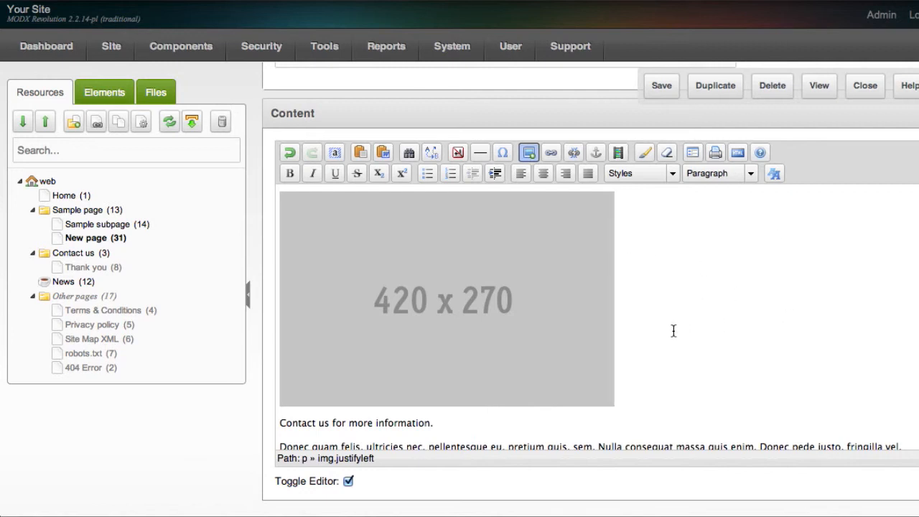
scroll(728, 361, up, 2)
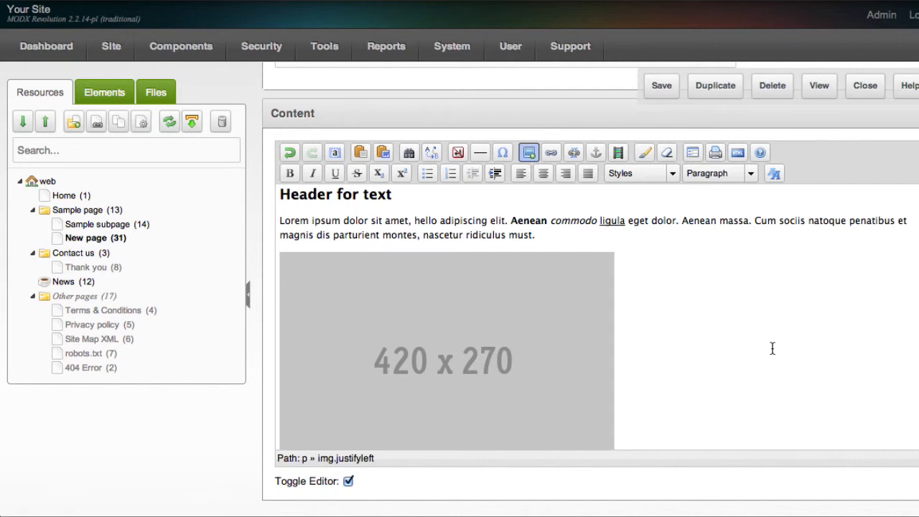
scroll(754, 343, up, 3)
scroll(697, 413, down, 2)
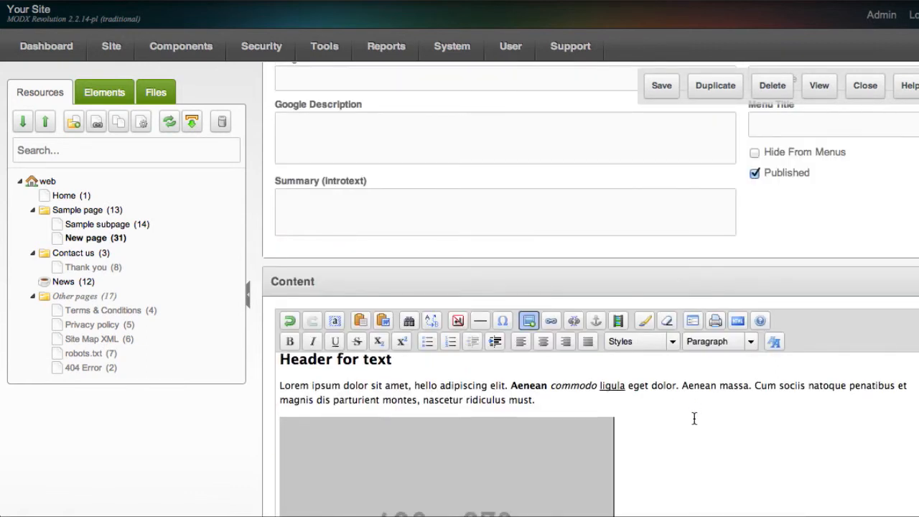
click(569, 458)
right_click(505, 445)
click(686, 452)
click(577, 442)
key(Delete)
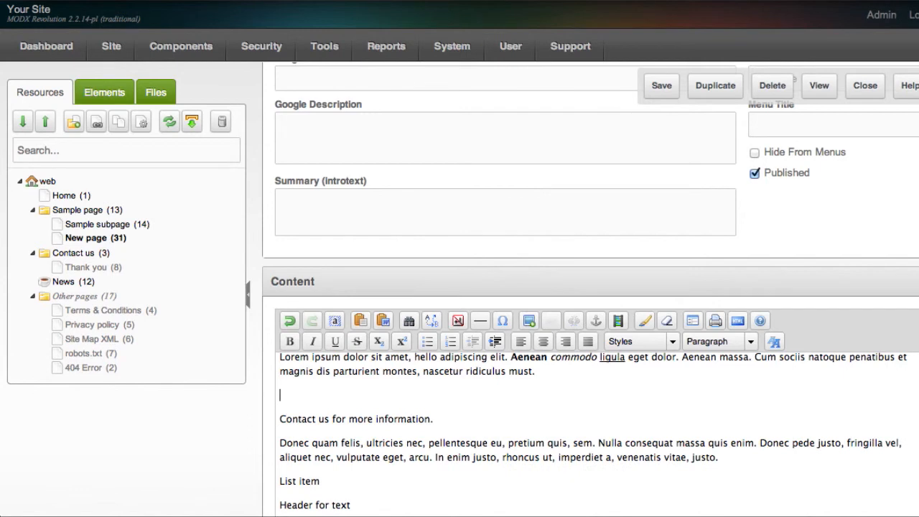
Step: Start inserting an image in the empty paragraph and browse the site's files for its source
click(529, 320)
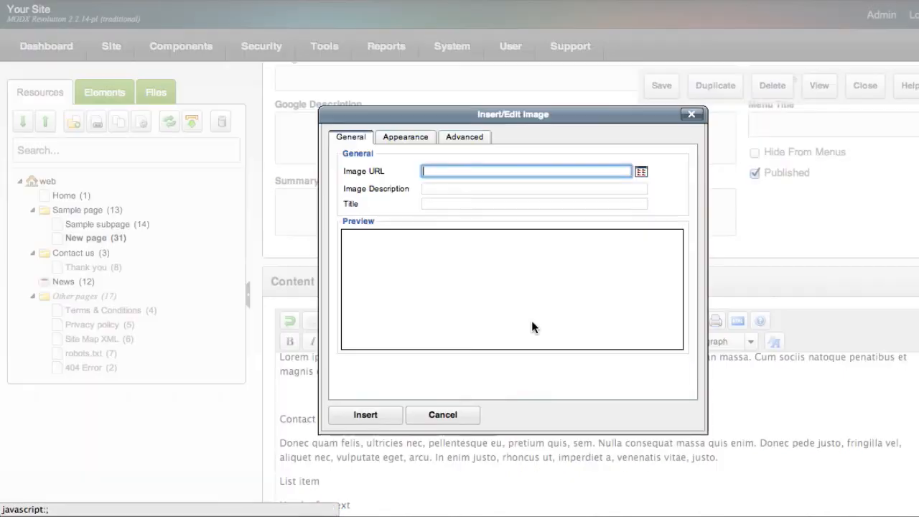
click(641, 171)
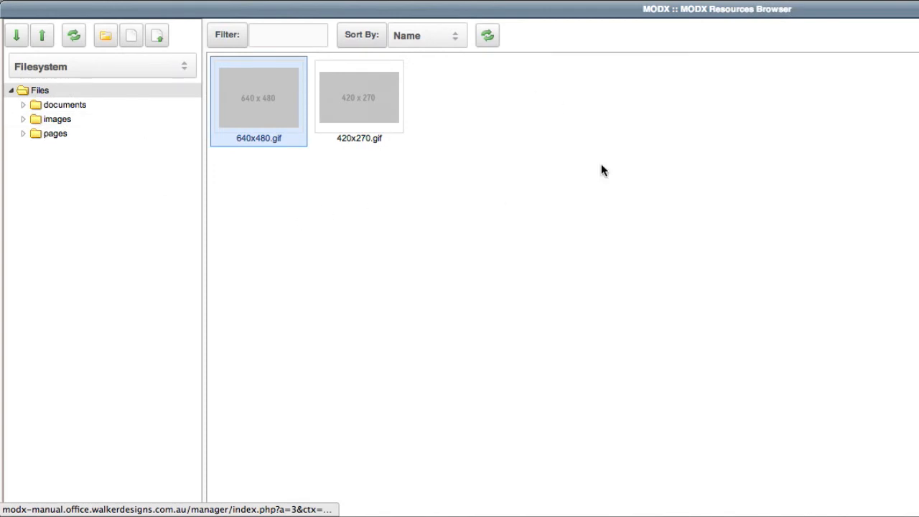